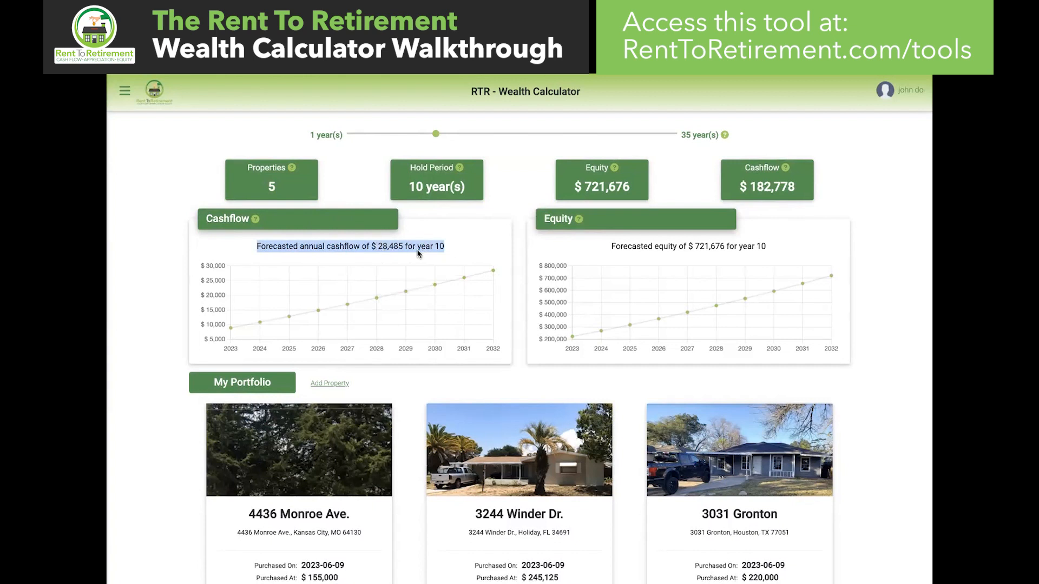
click(453, 255)
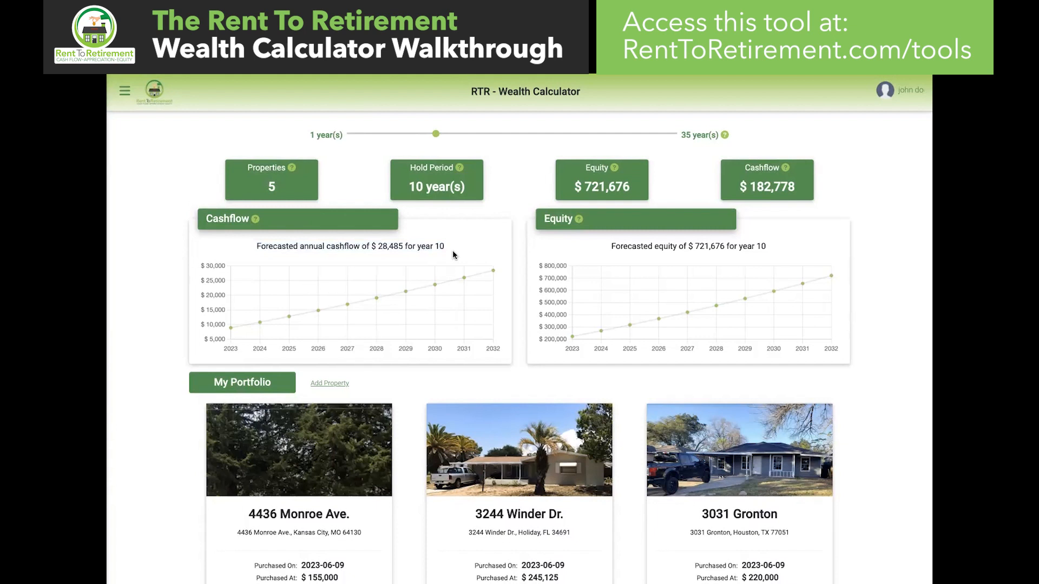
scroll(453, 255, down, 3)
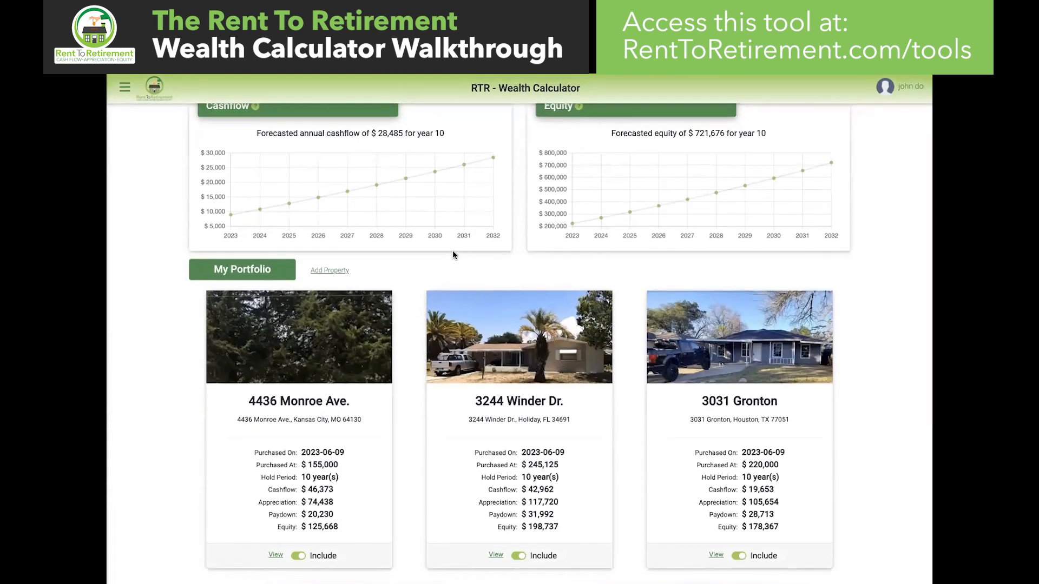
scroll(487, 352, up, 2)
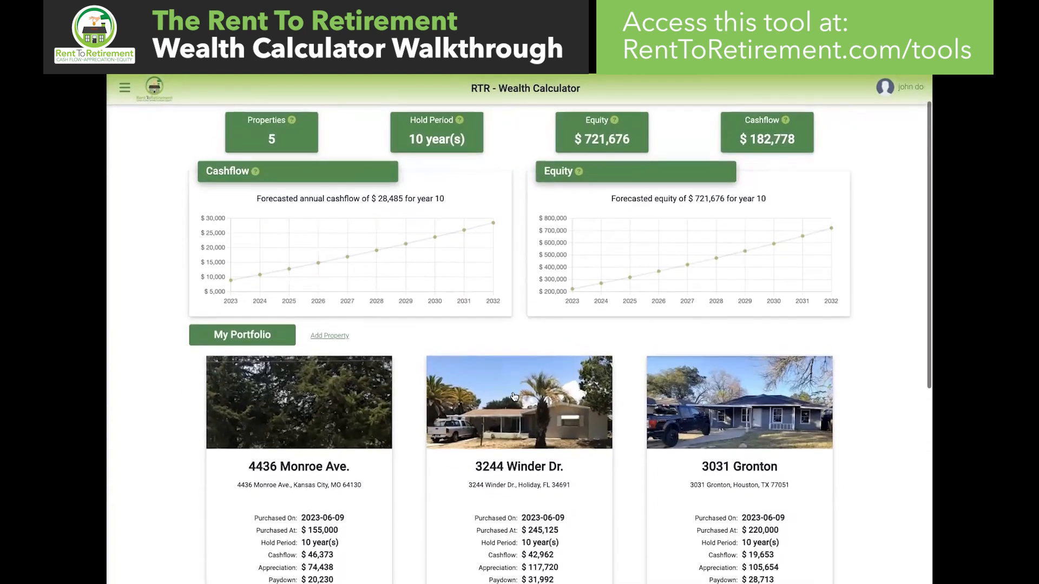
scroll(481, 309, up, 1)
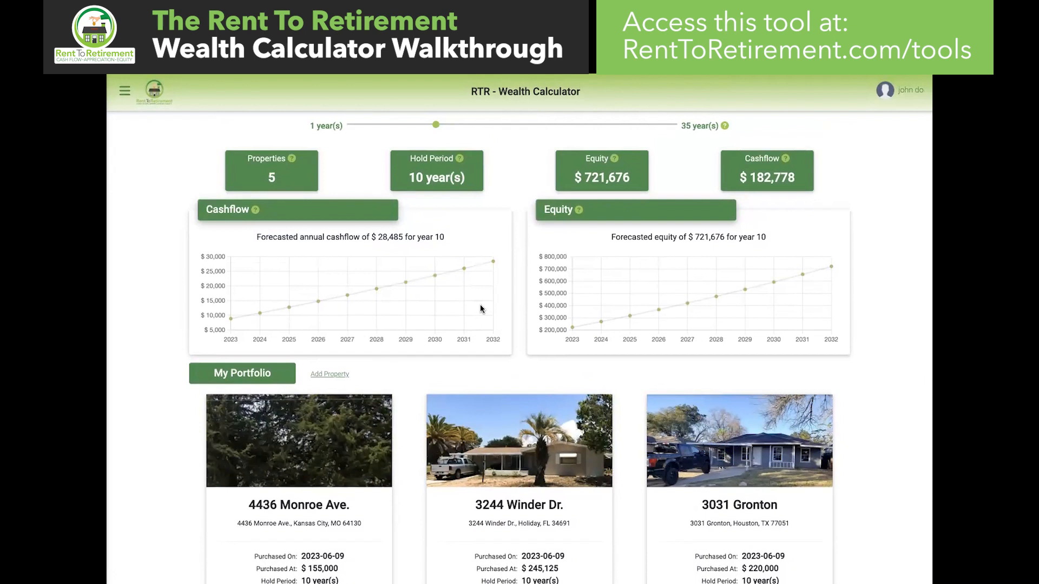
- Start adding a property to the portfolio, entering its street address and the description "Lehigh Acres FL"
click(338, 374)
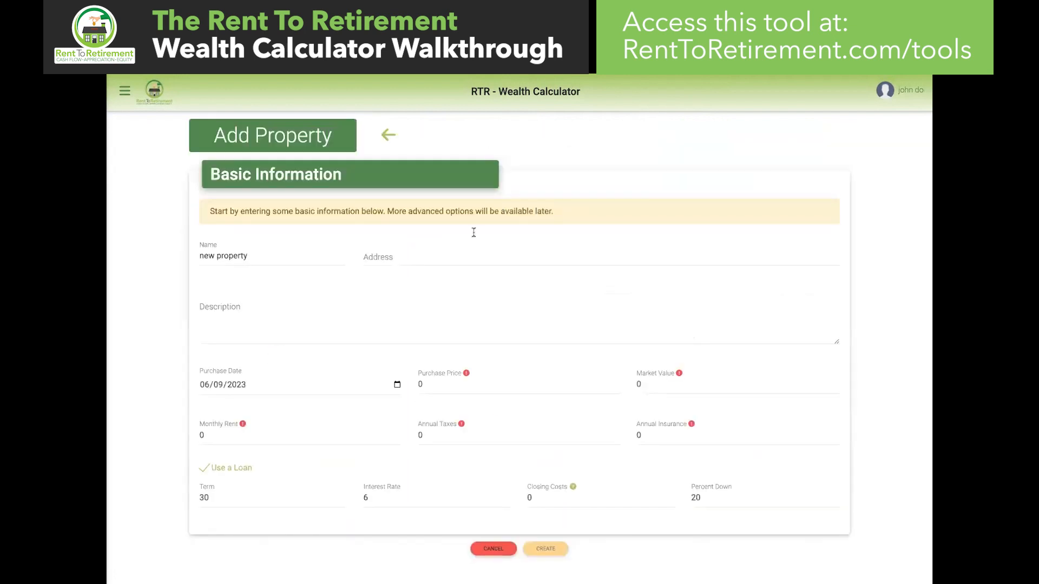
click(404, 256)
text(123 main st)
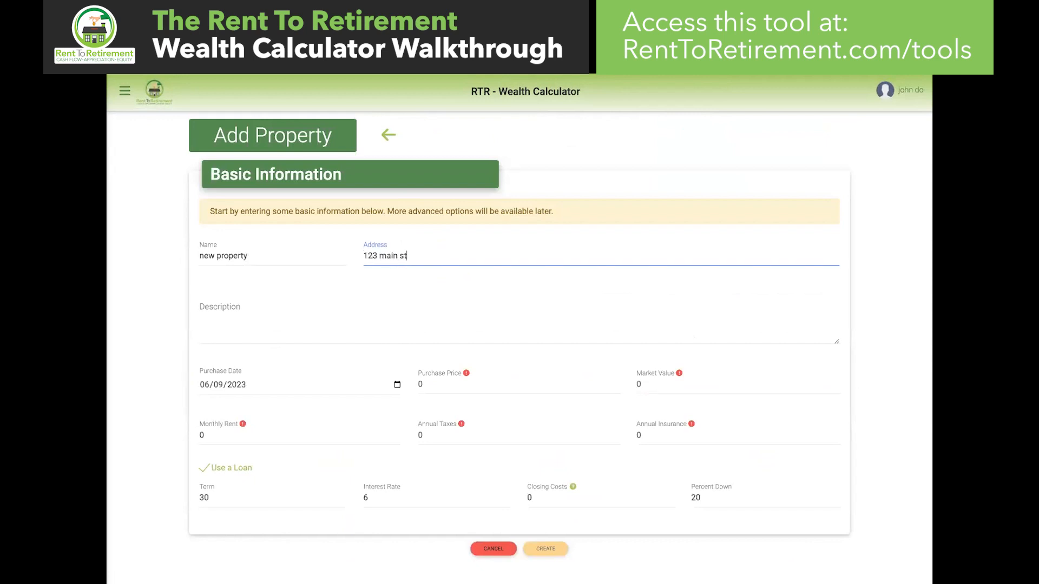
click(303, 311)
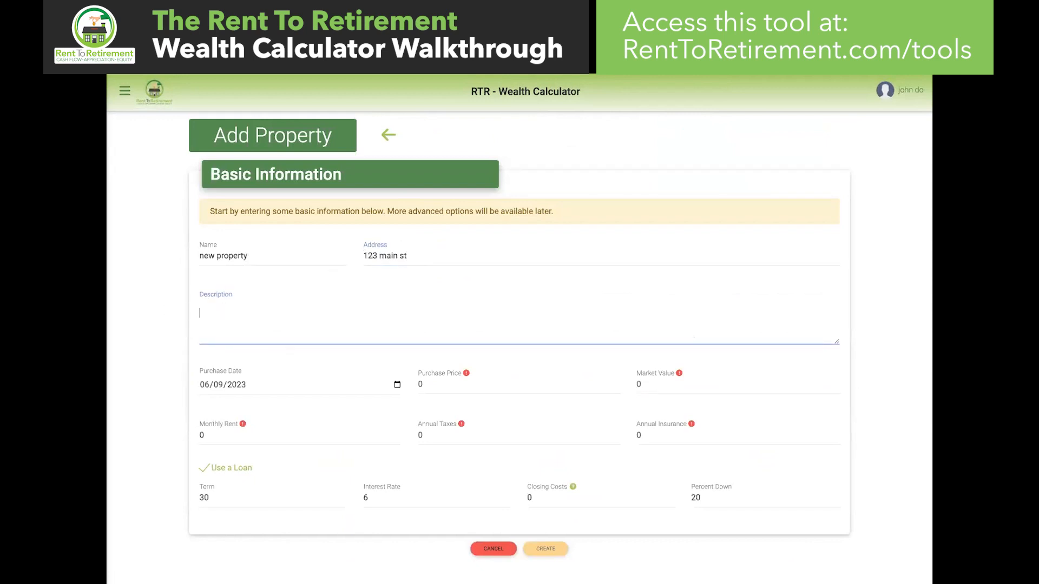
text(Lehigh Acres FL)
- Set the new property's purchase price to 325,000 and its market value to 350,000
click(432, 383)
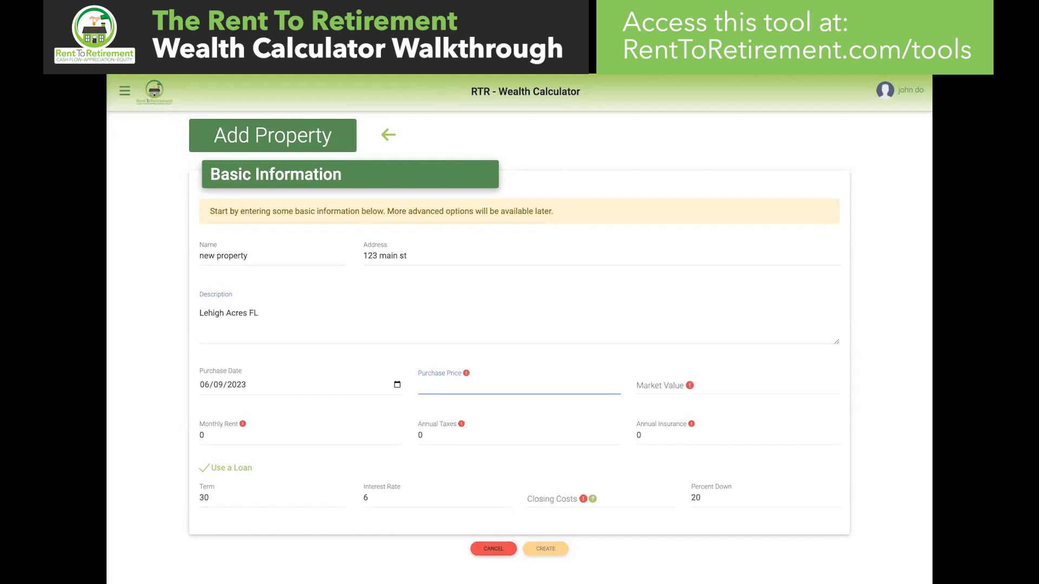
text(325,000)
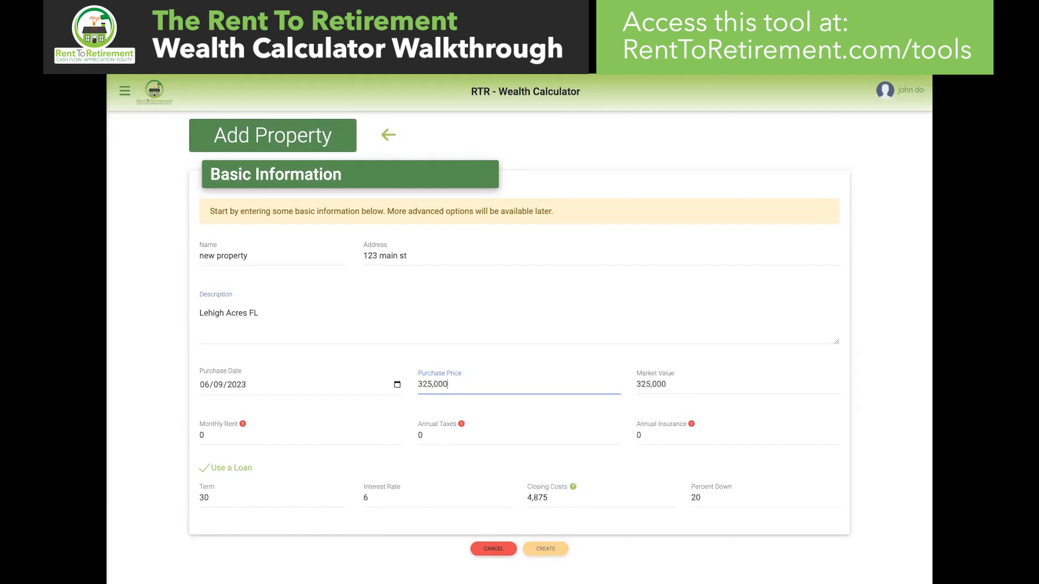
double_click(674, 385)
key(BackSpace)
key(BackSpace)
text(350,000)
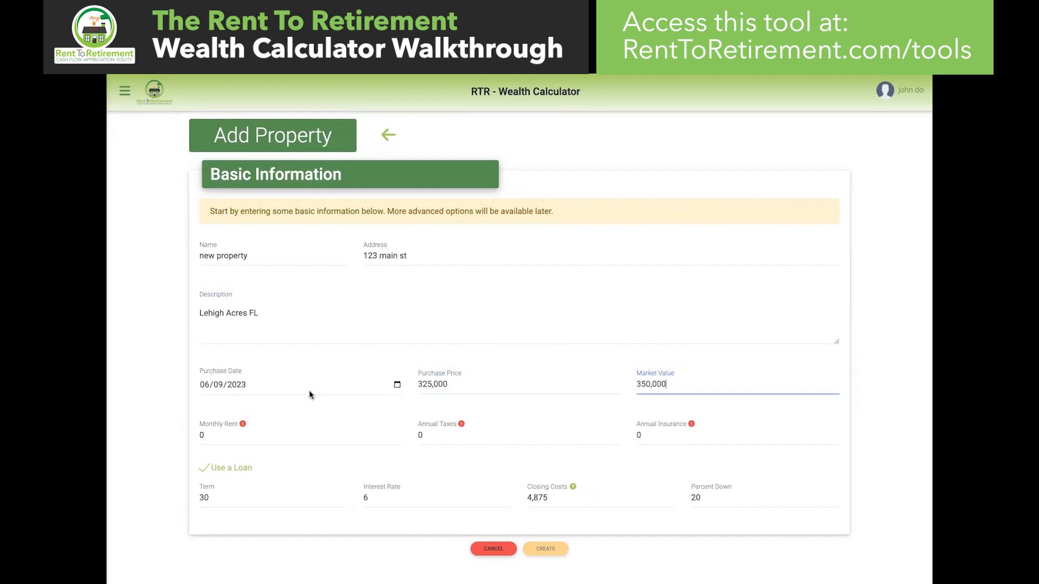
- Enter a monthly rent of 2,650, annual taxes of 1,600 and annual insurance of 935
click(258, 433)
key(BackSpace)
text(2,650)
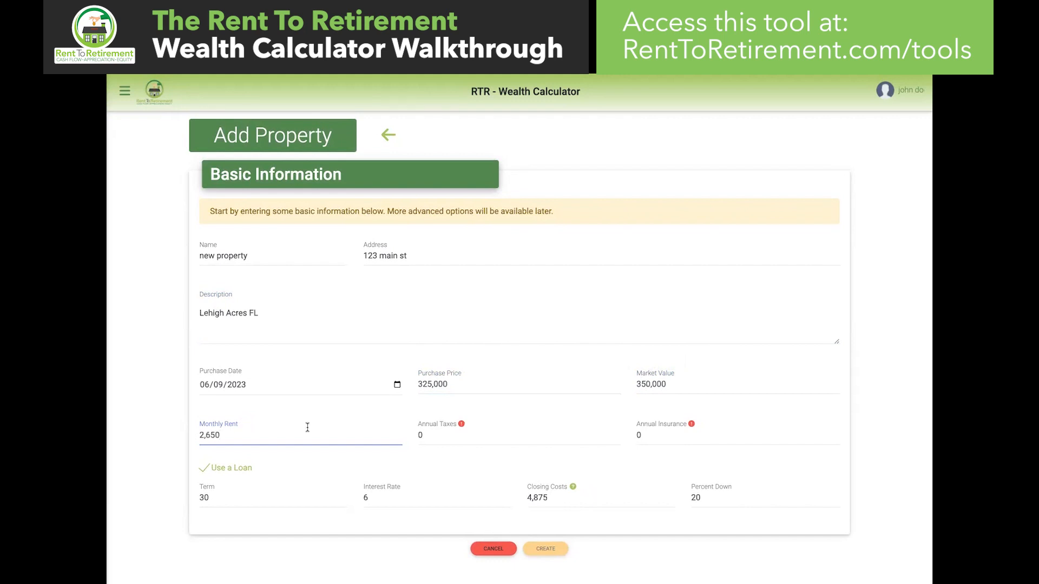
click(440, 432)
key(BackSpace)
text(1,600)
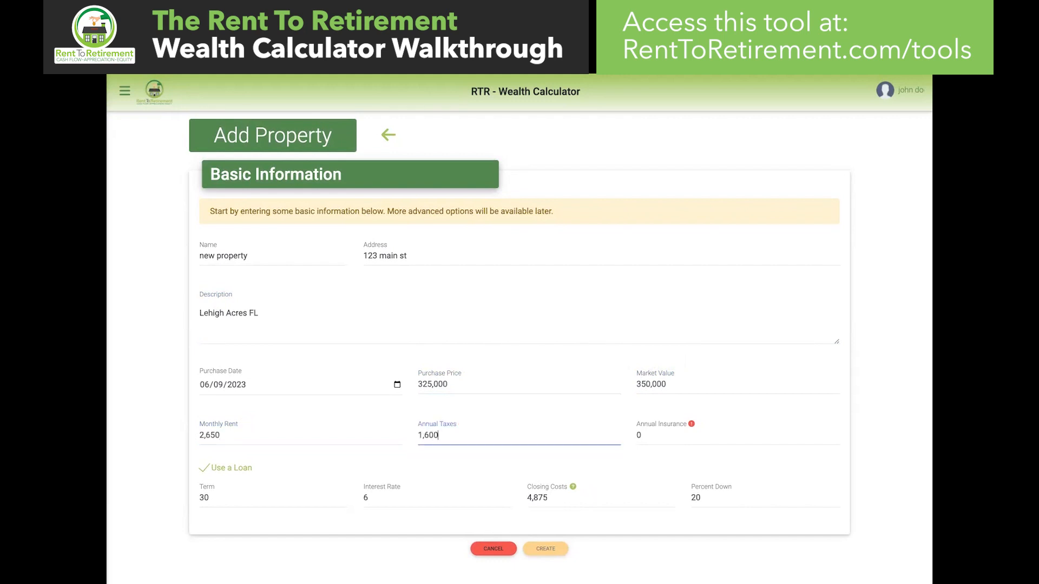
click(659, 442)
key(BackSpace)
text(935)
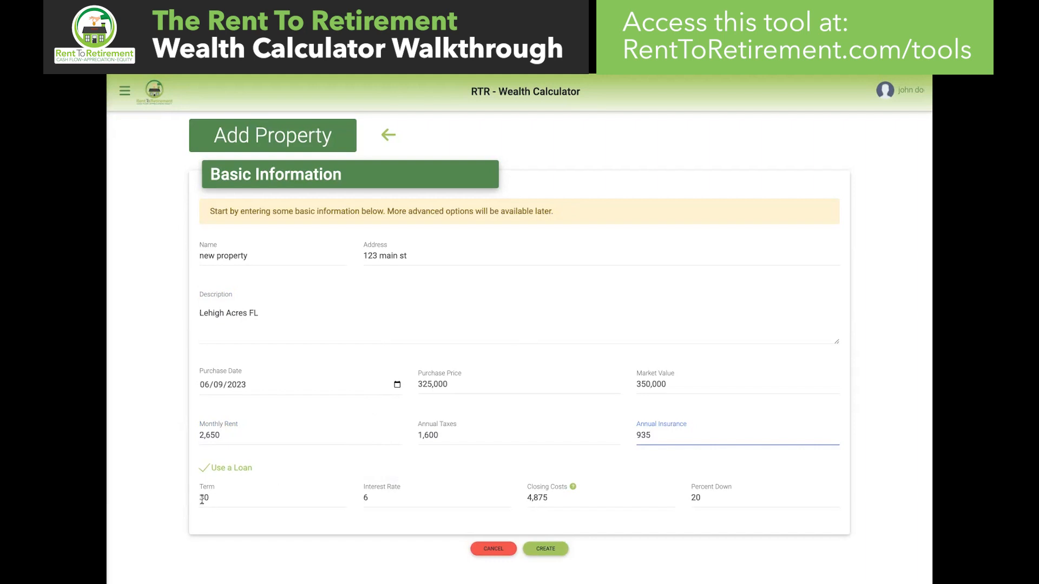
- Set the loan's interest rate to 6.25 and closing costs to 6,200, and create the property
click(380, 503)
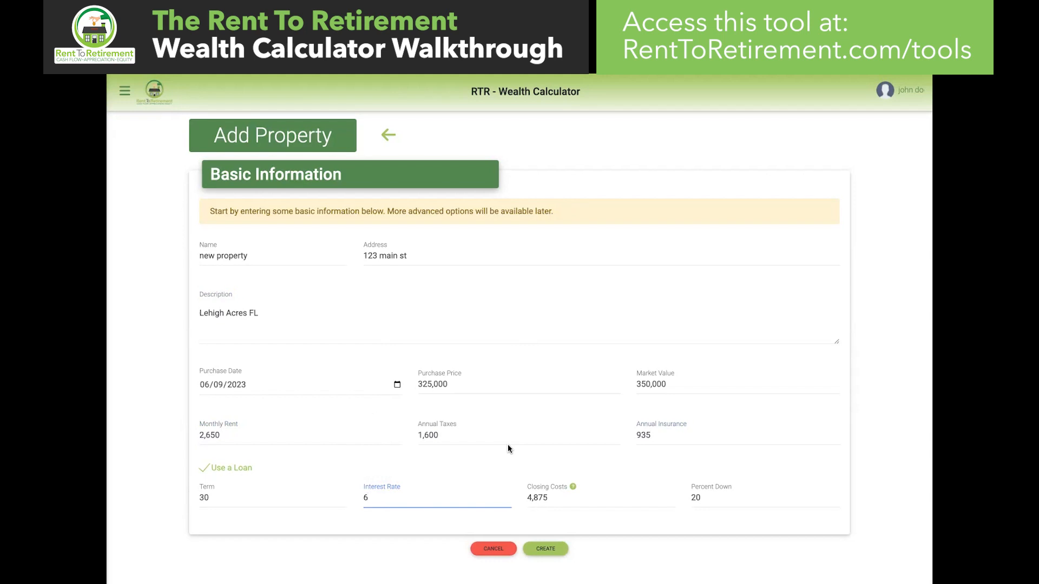
text(.25)
mouse_move(576, 490)
drag(551, 498, 517, 503)
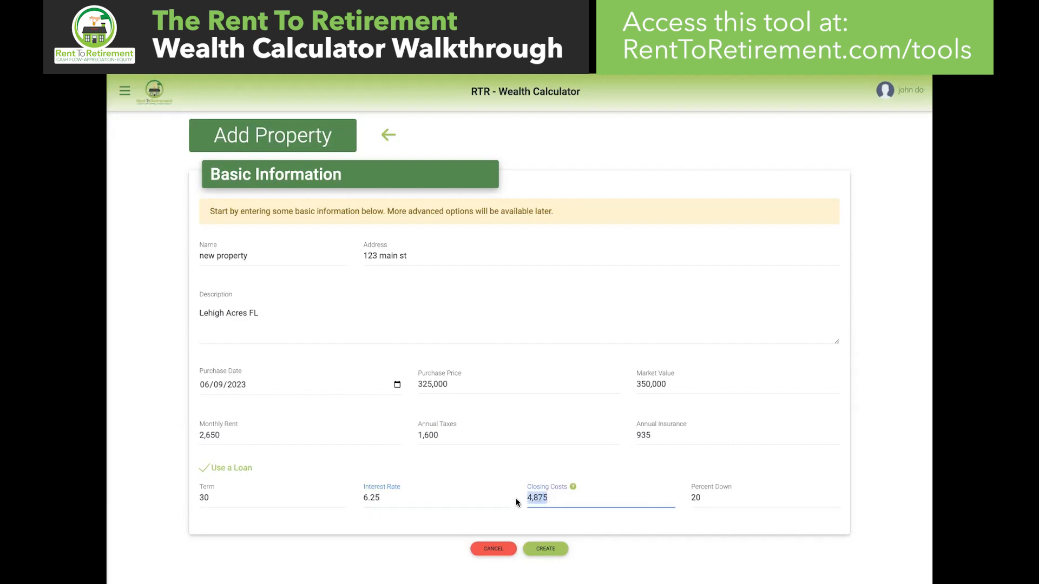
text(6200)
click(703, 501)
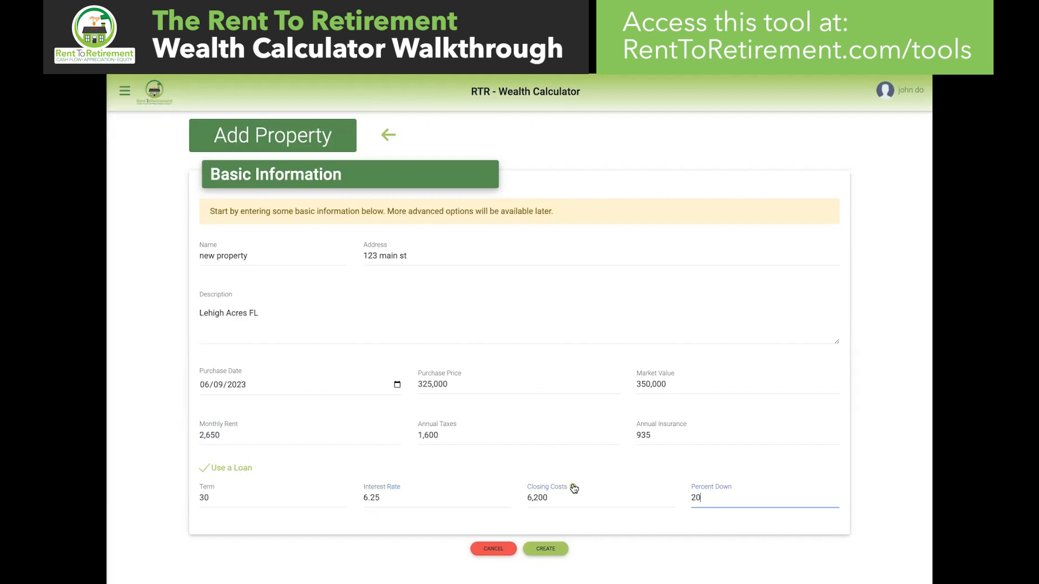
mouse_move(574, 487)
click(545, 549)
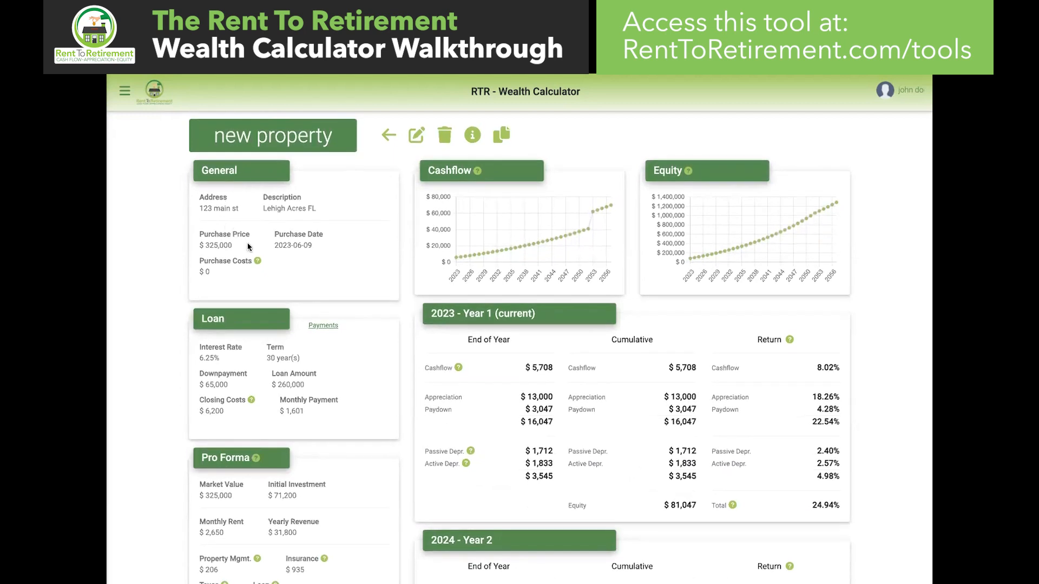
- Look over the new property's overview, including its charts and the Year 1 and Year 2 projections
scroll(535, 411, down, 1)
scroll(536, 411, up, 1)
scroll(507, 223, down, 3)
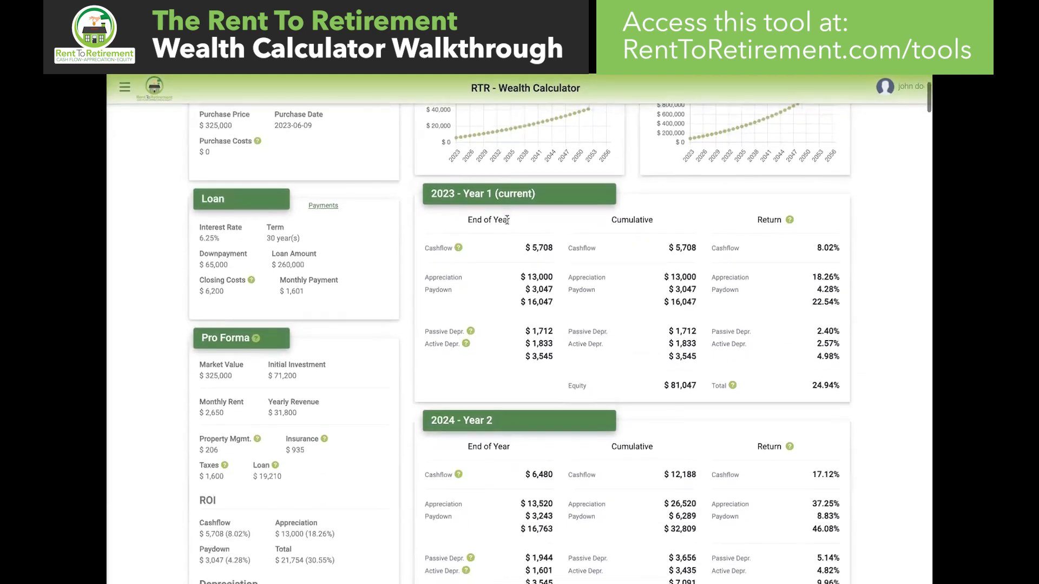
scroll(507, 220, down, 2)
scroll(507, 220, up, 1)
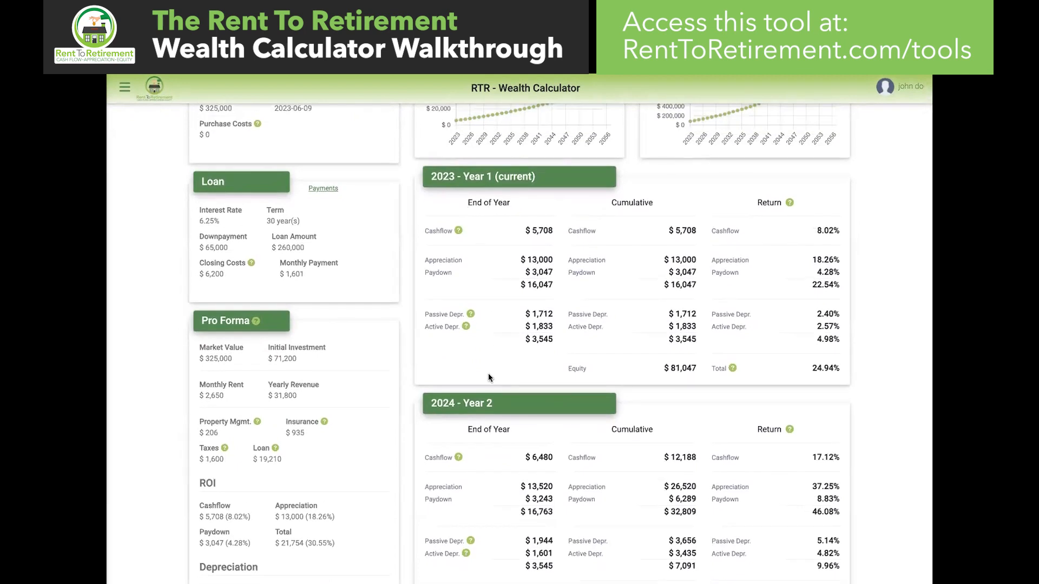
scroll(489, 377, up, 2)
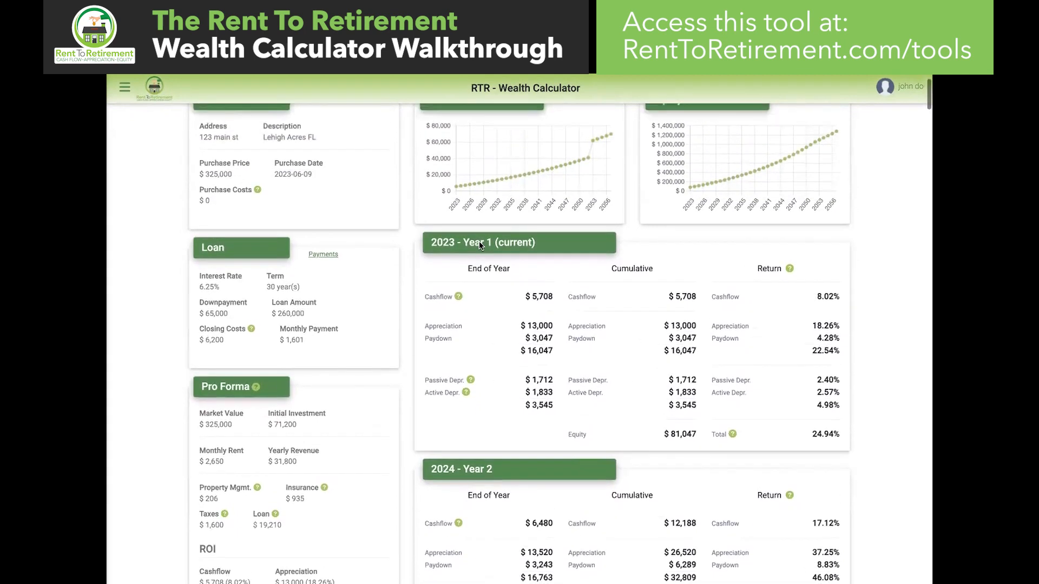
scroll(480, 245, up, 1)
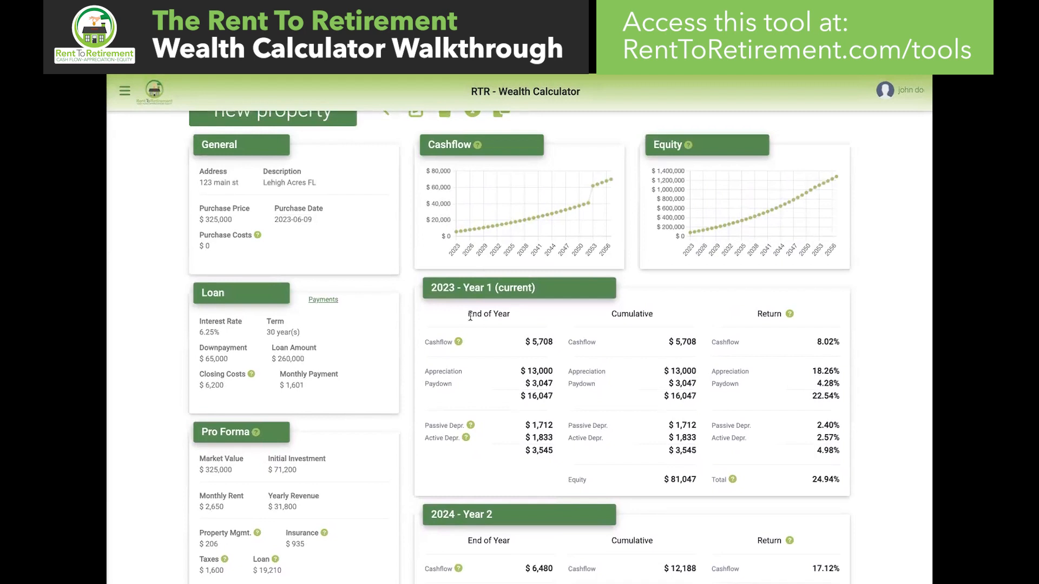
scroll(469, 315, up, 1)
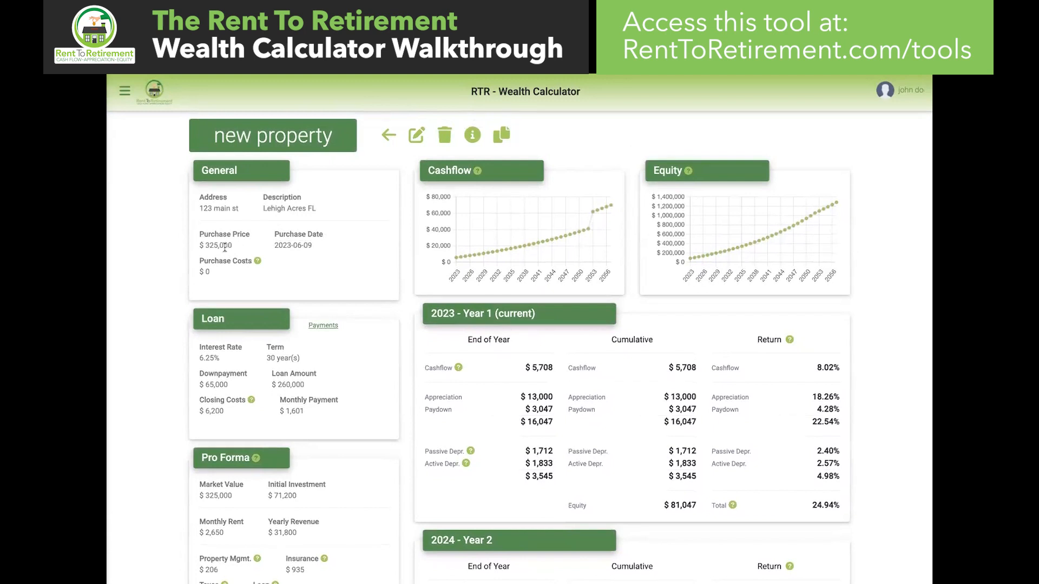
- Review the property's purchase costs, loan terms and pro forma income and expenses
mouse_move(257, 262)
scroll(303, 292, down, 1)
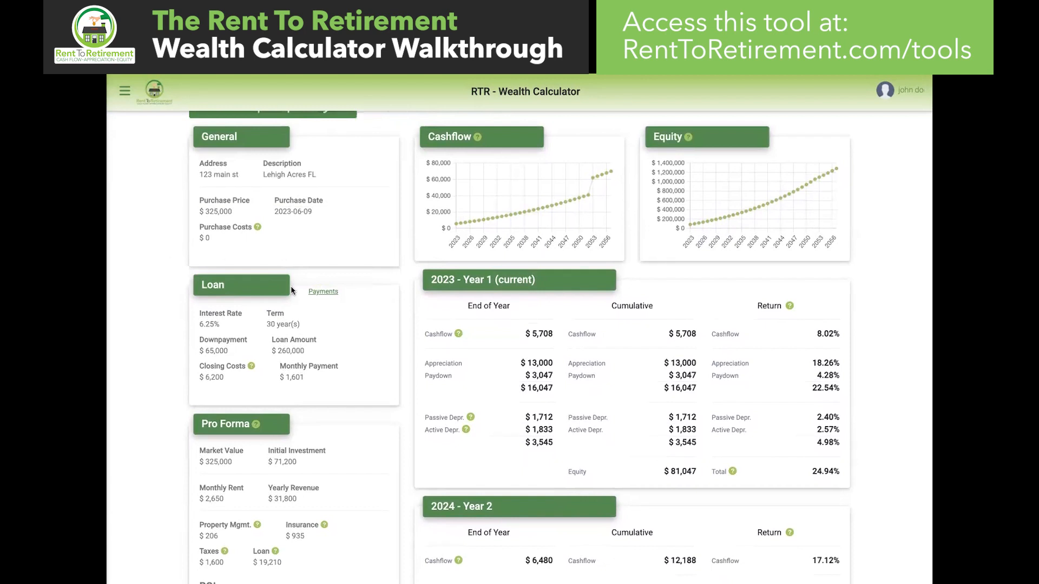
scroll(291, 286, down, 1)
scroll(292, 295, down, 1)
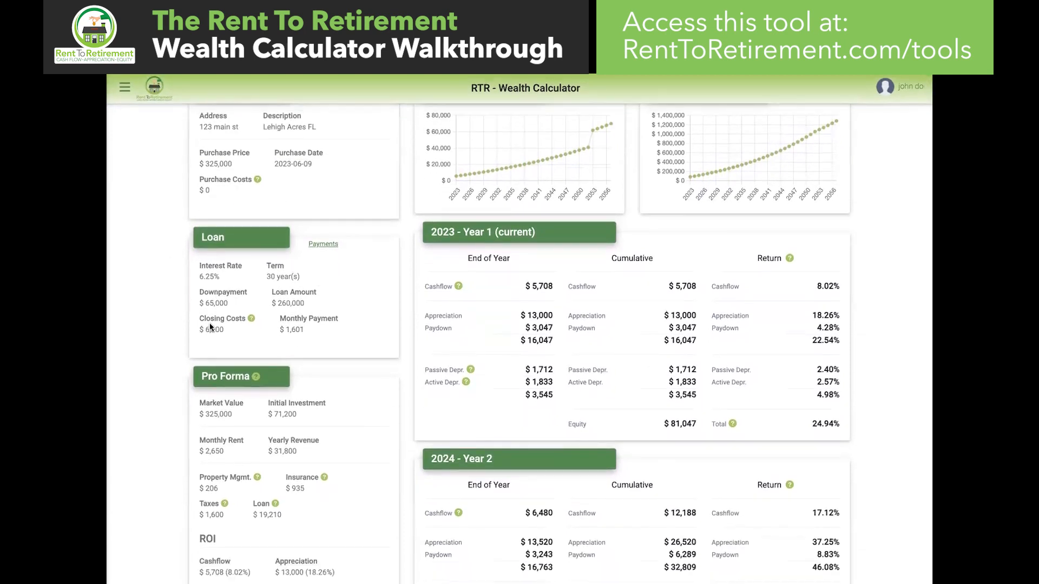
scroll(250, 310, down, 3)
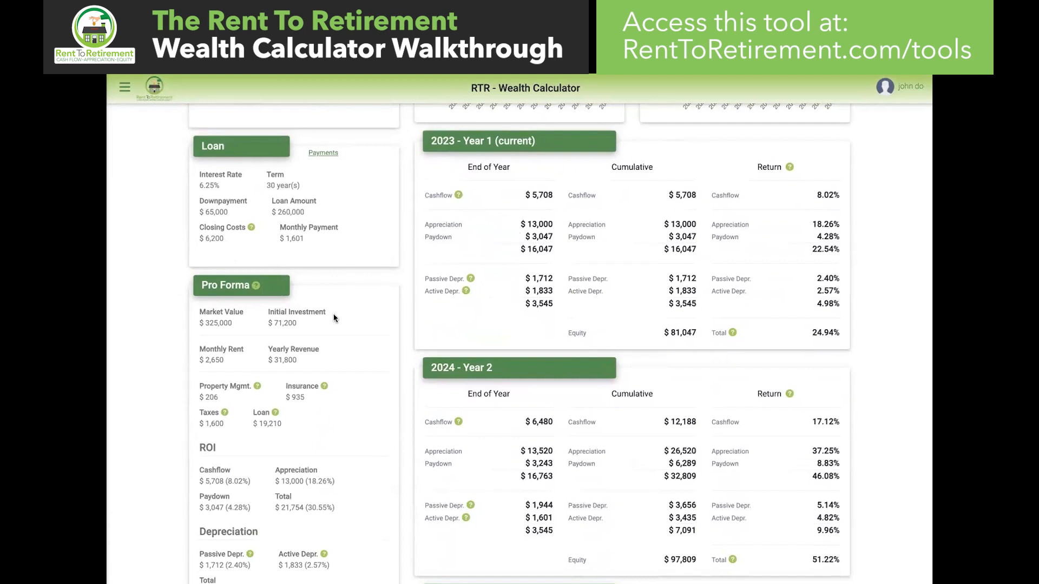
scroll(334, 318, down, 2)
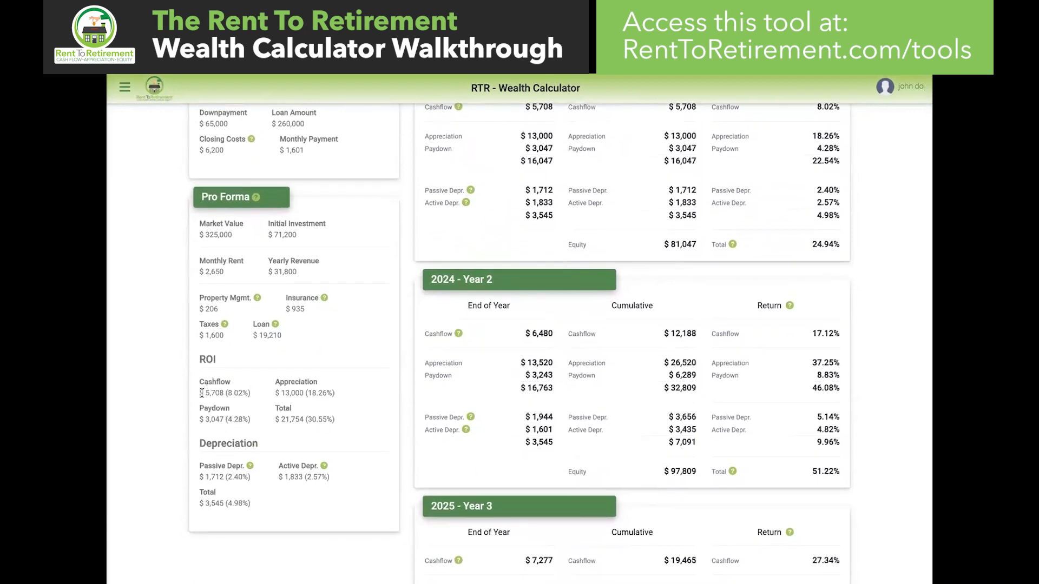
- Examine the pro forma ROI figures for cashflow, appreciation, paydown and total return
drag(199, 393, 250, 394)
click(226, 396)
drag(226, 396, 249, 394)
click(304, 393)
drag(304, 393, 333, 393)
click(281, 392)
scroll(279, 395, down, 1)
drag(275, 344, 308, 349)
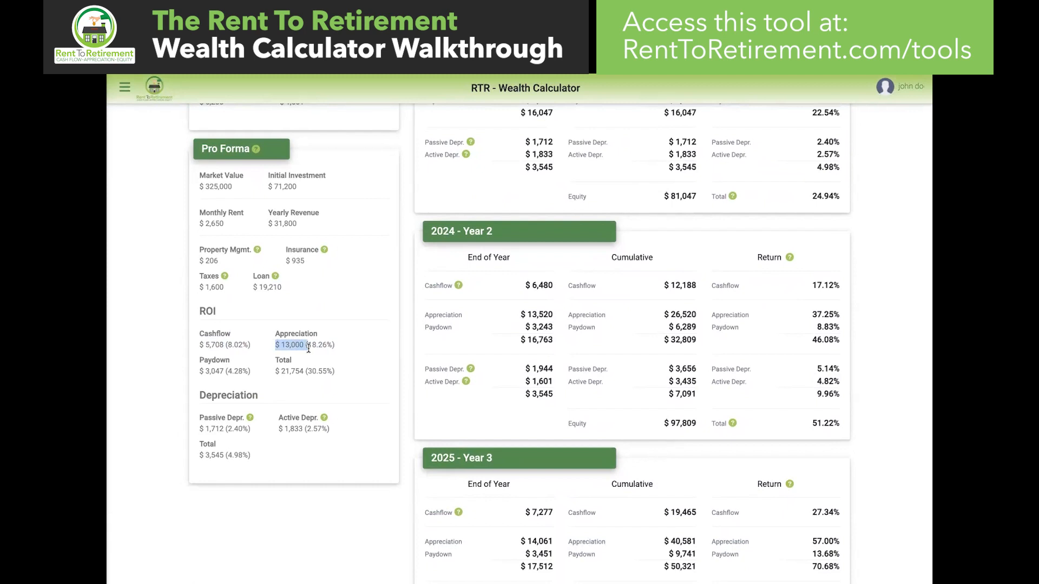
scroll(308, 349, down, 1)
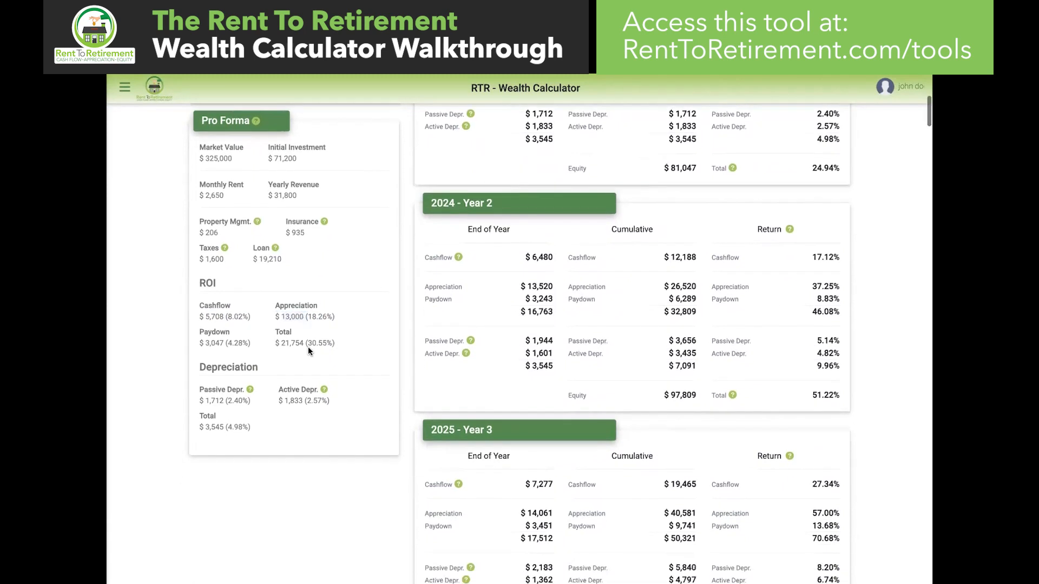
drag(199, 335, 250, 344)
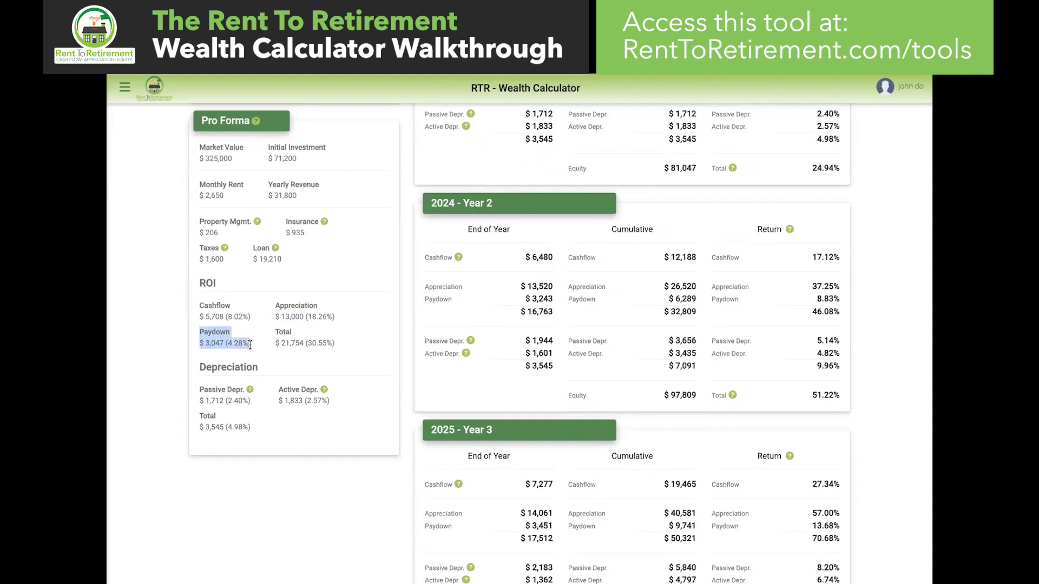
drag(250, 344, 348, 346)
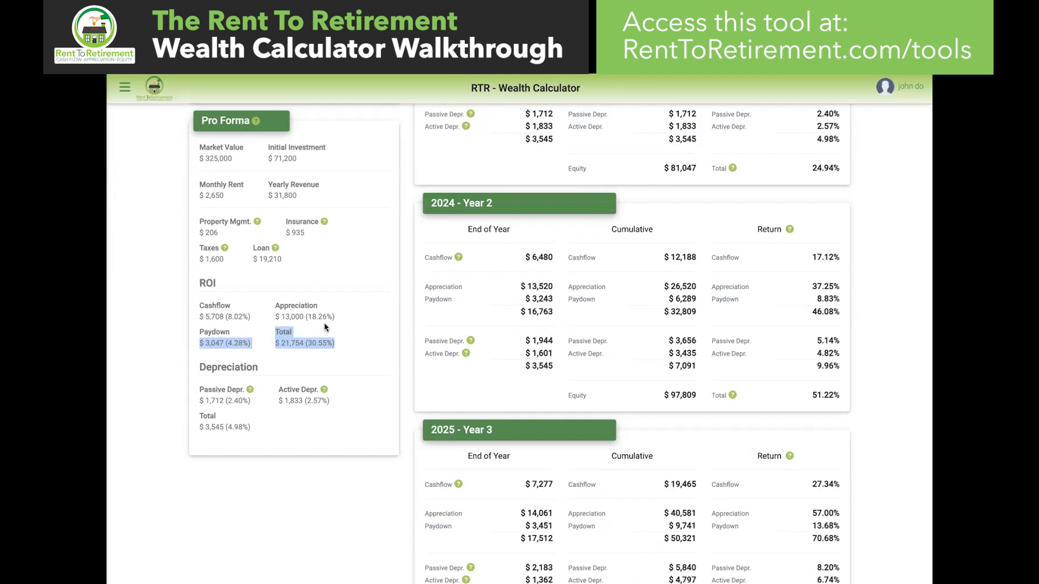
click(325, 327)
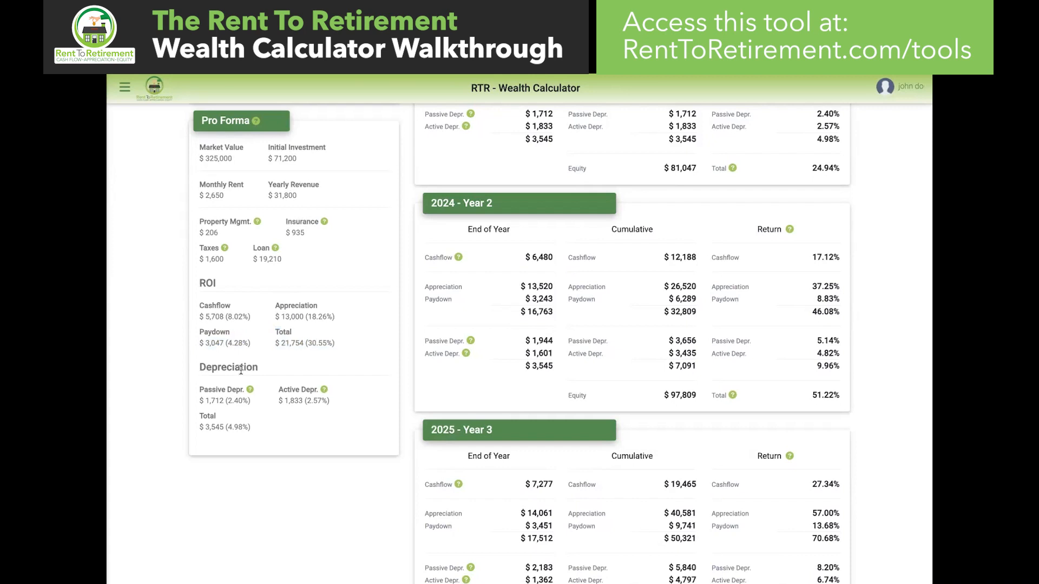
- Examine the passive and active depreciation figures in the property's pro forma
scroll(241, 370, down, 1)
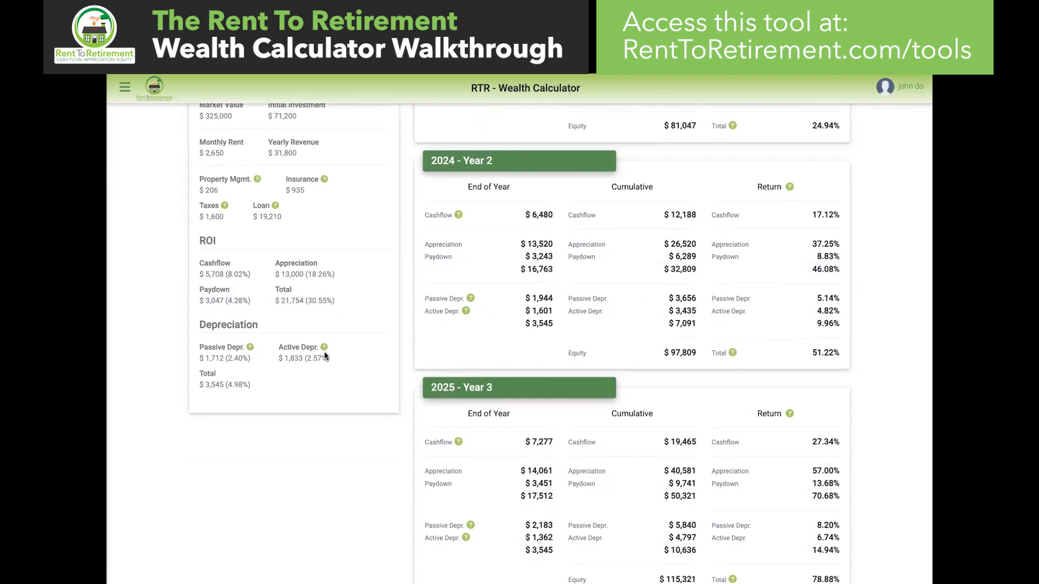
scroll(272, 358, down, 1)
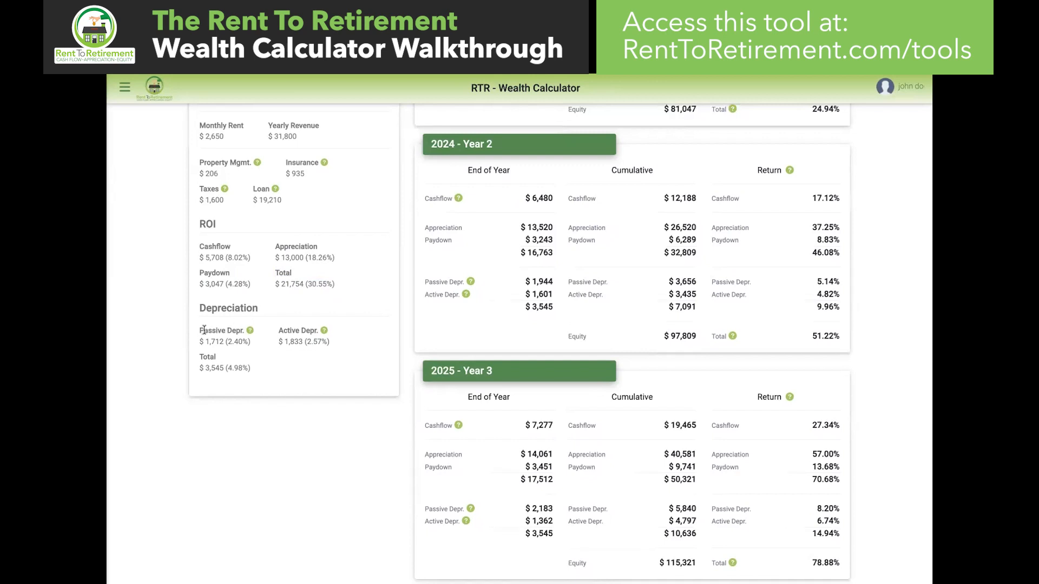
drag(205, 330, 256, 347)
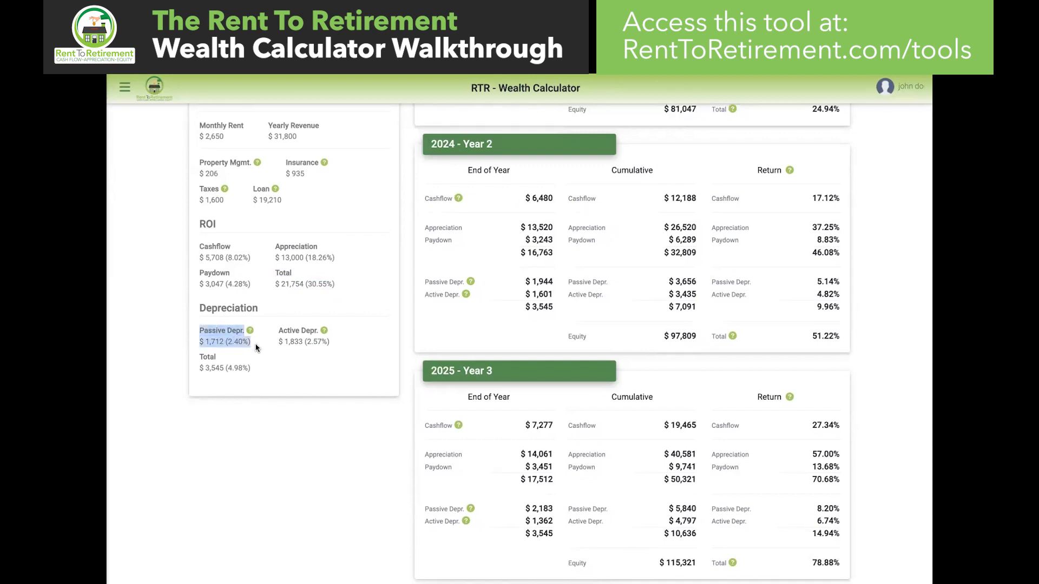
click(256, 348)
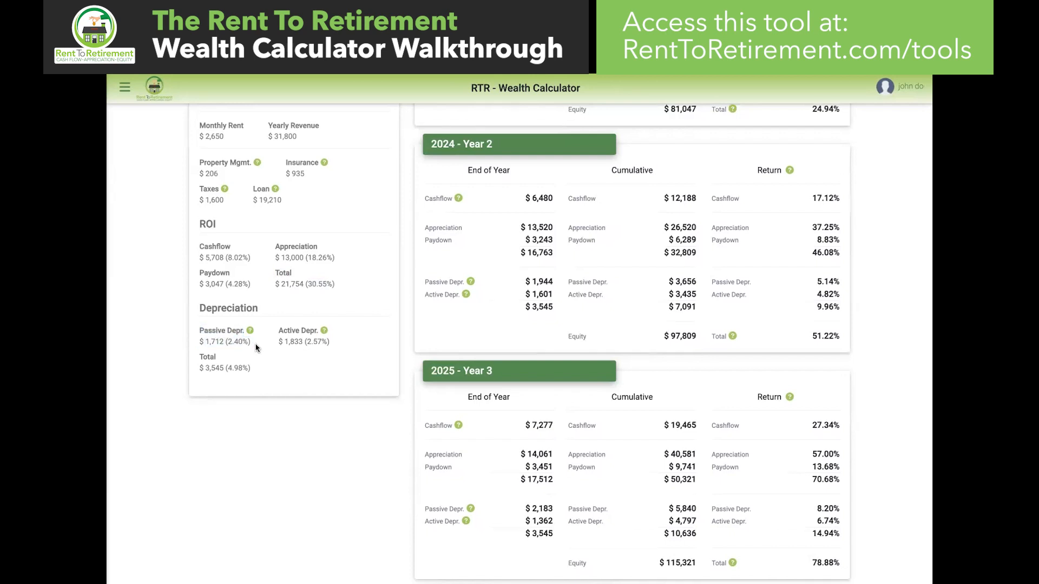
- Check how passive depreciation is calculated and compare the passive, active and total depreciation amounts
mouse_move(251, 336)
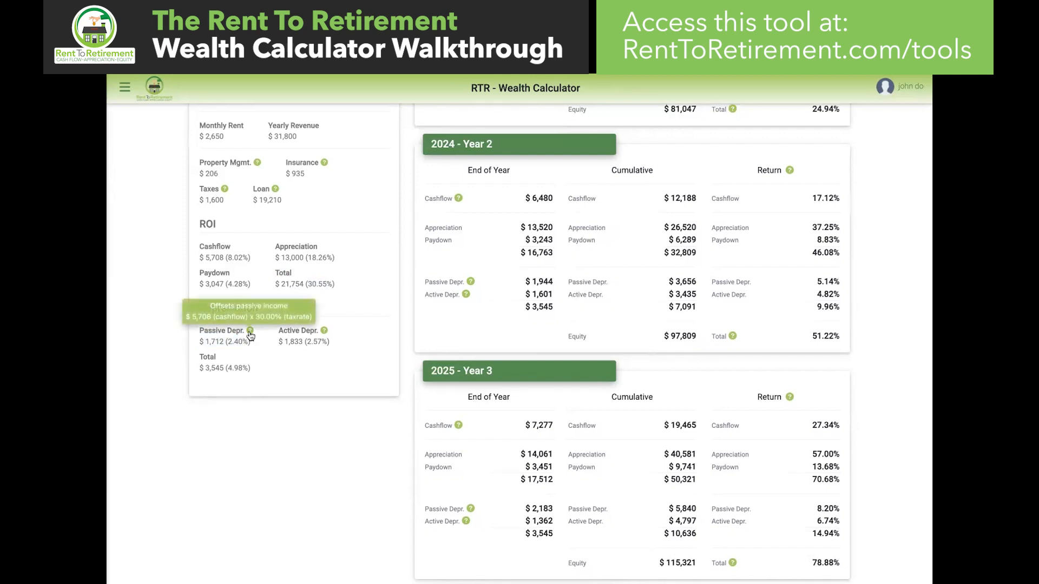
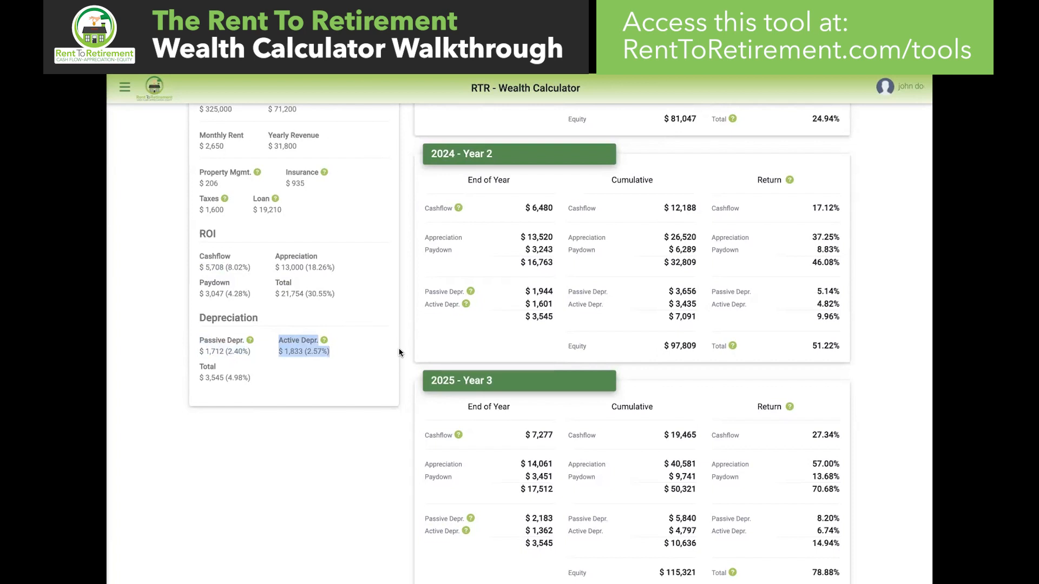
drag(256, 354, 200, 340)
click(283, 369)
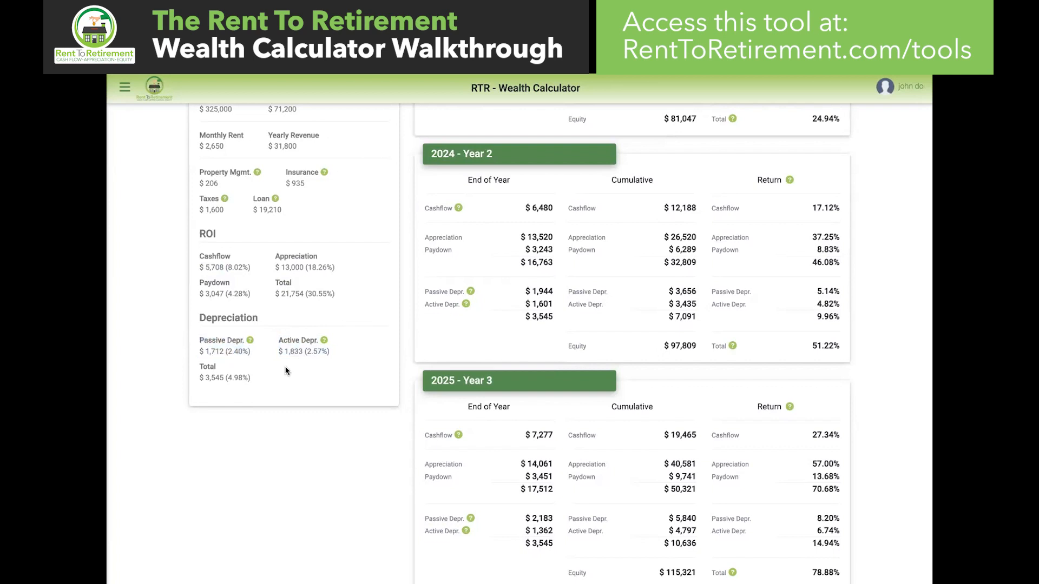
scroll(308, 357, down, 1)
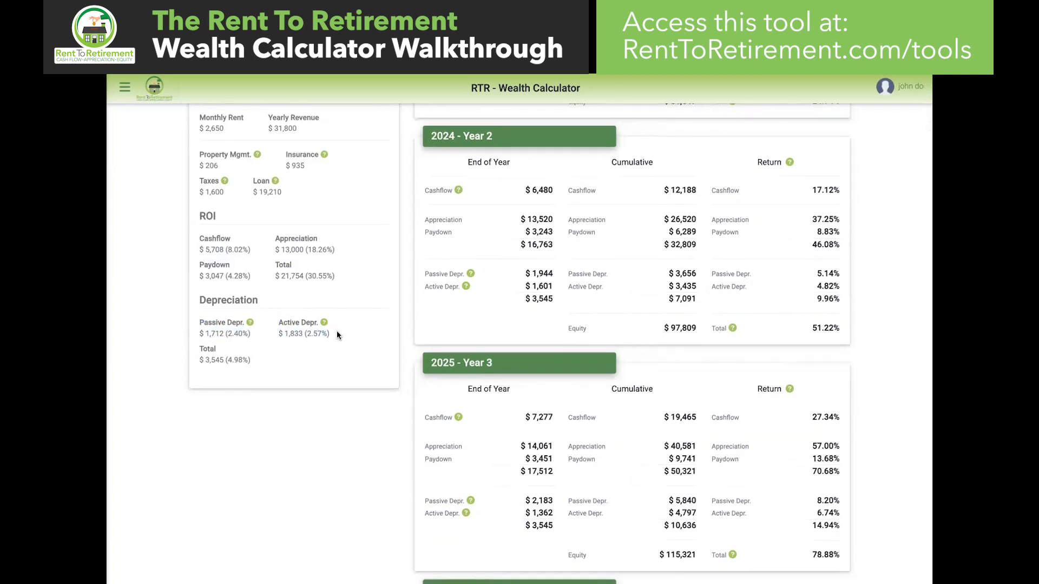
drag(337, 332, 281, 323)
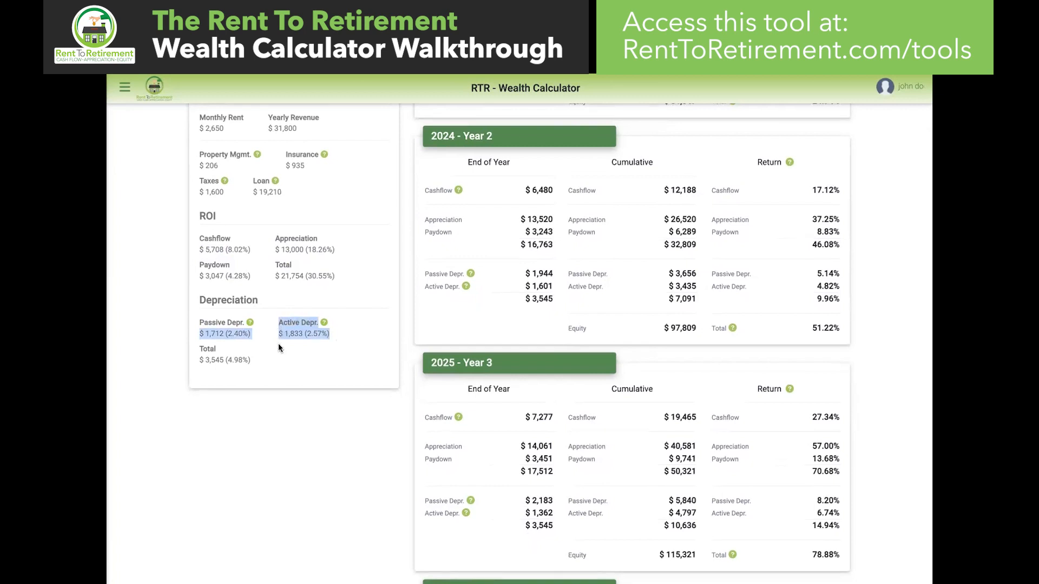
click(279, 344)
drag(258, 362, 198, 322)
click(354, 323)
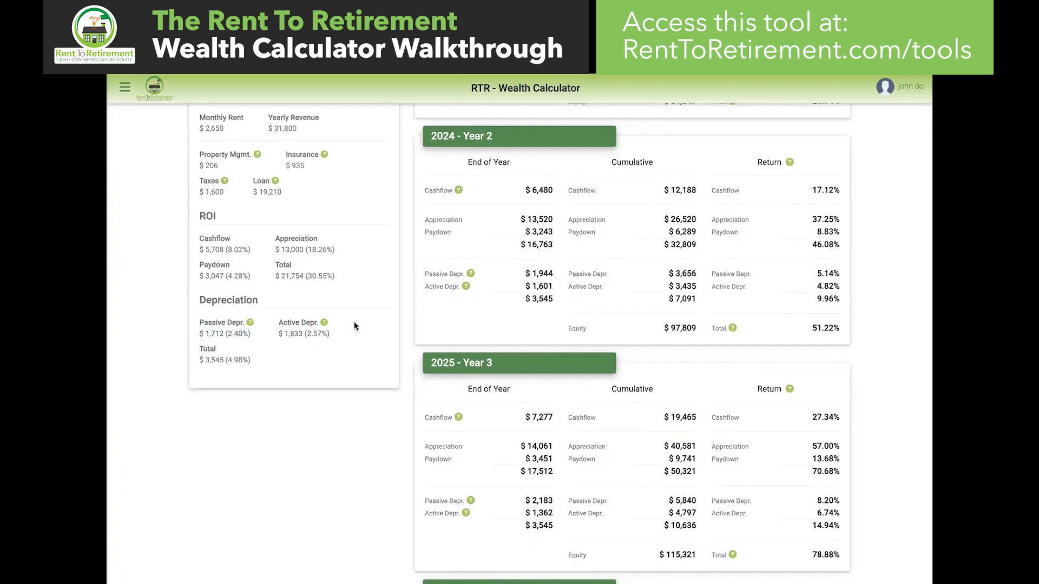
- Examine the Year 1 end-of-year appreciation and paydown figures and compare them with the equity chart
scroll(354, 326, up, 6)
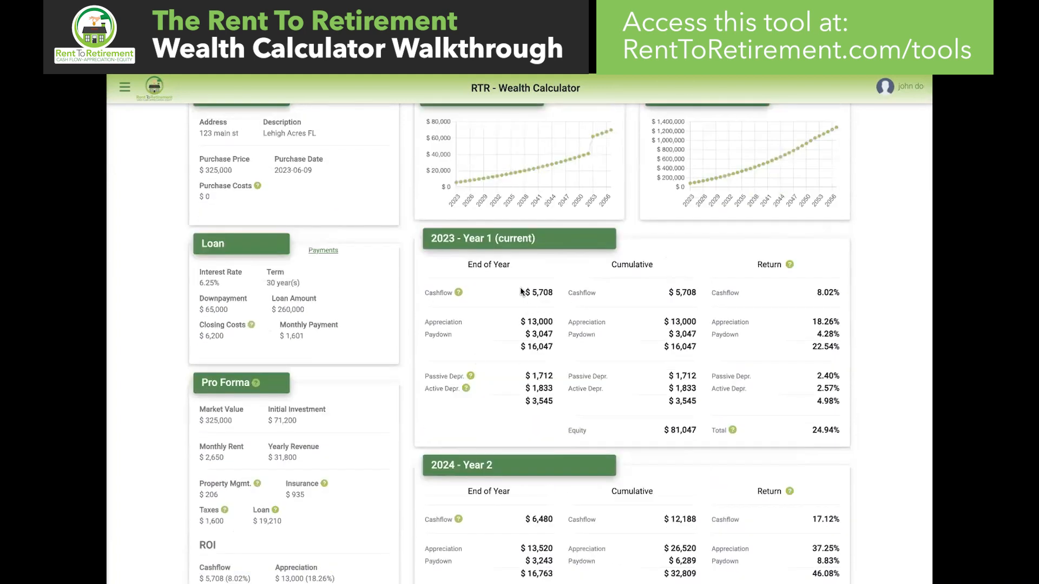
drag(511, 264, 466, 265)
scroll(479, 302, down, 1)
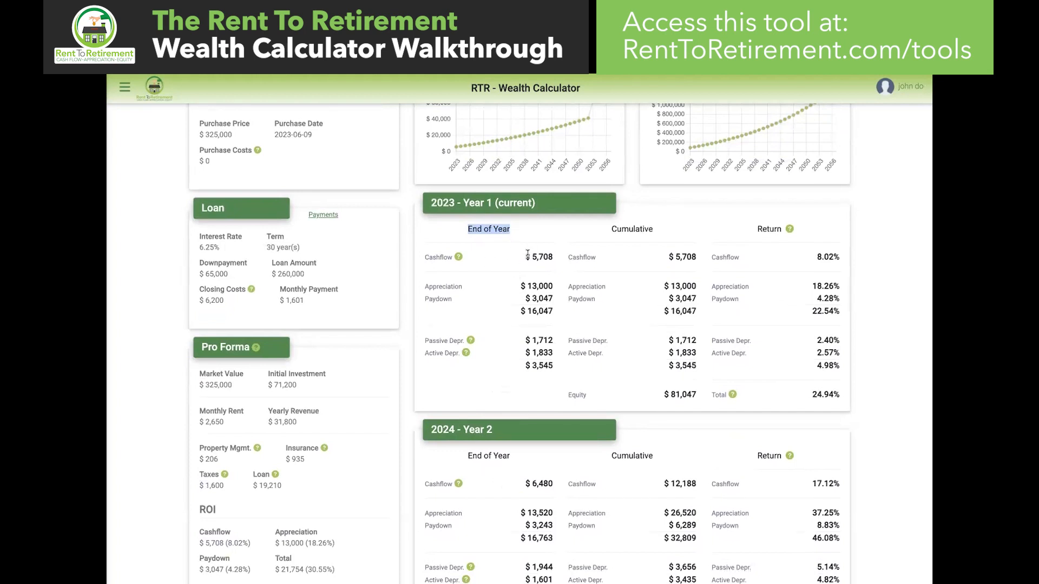
drag(519, 286, 556, 289)
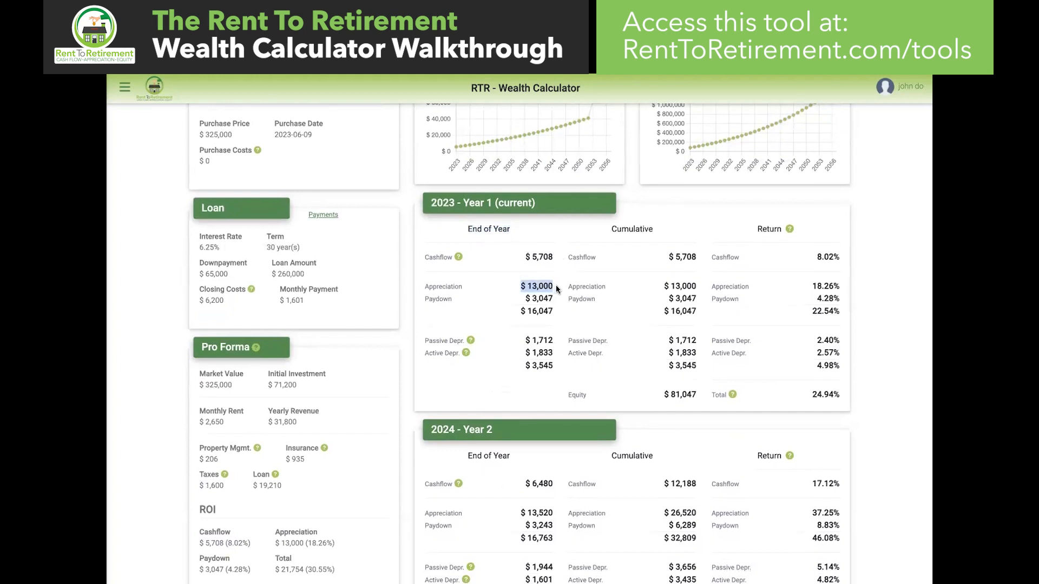
click(524, 301)
scroll(556, 297, down, 1)
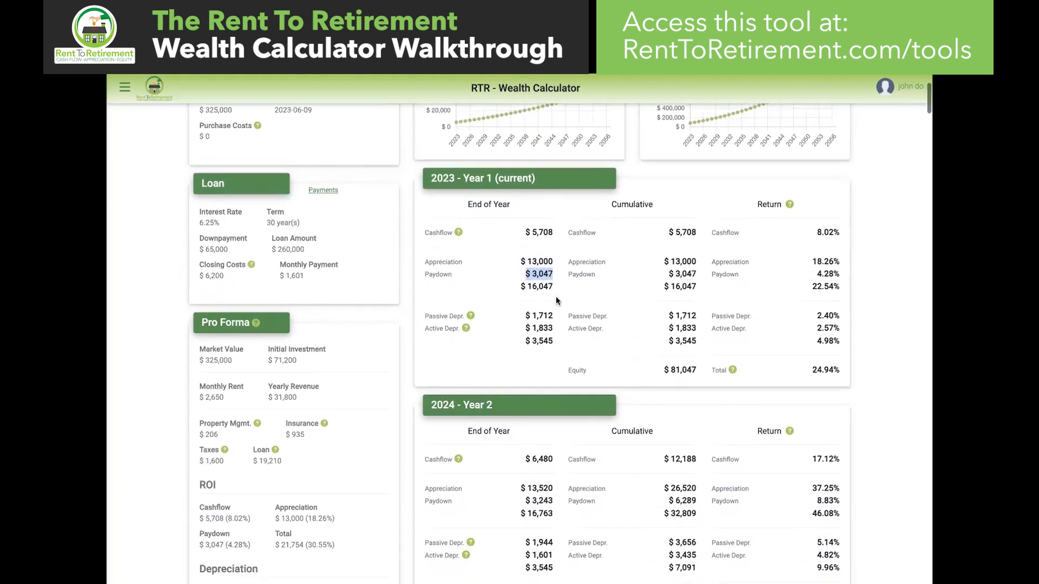
drag(553, 287, 522, 289)
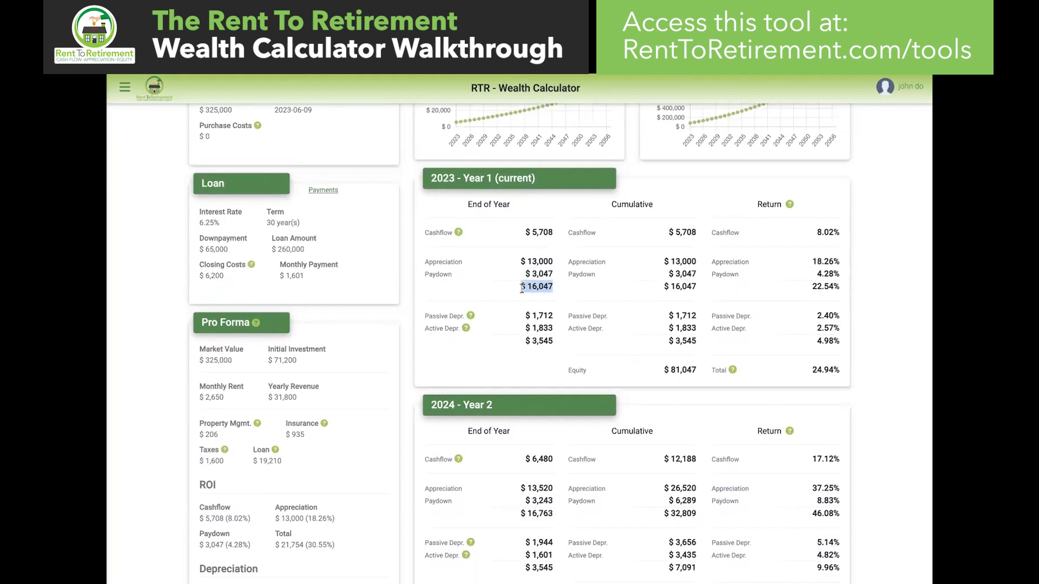
scroll(522, 289, up, 4)
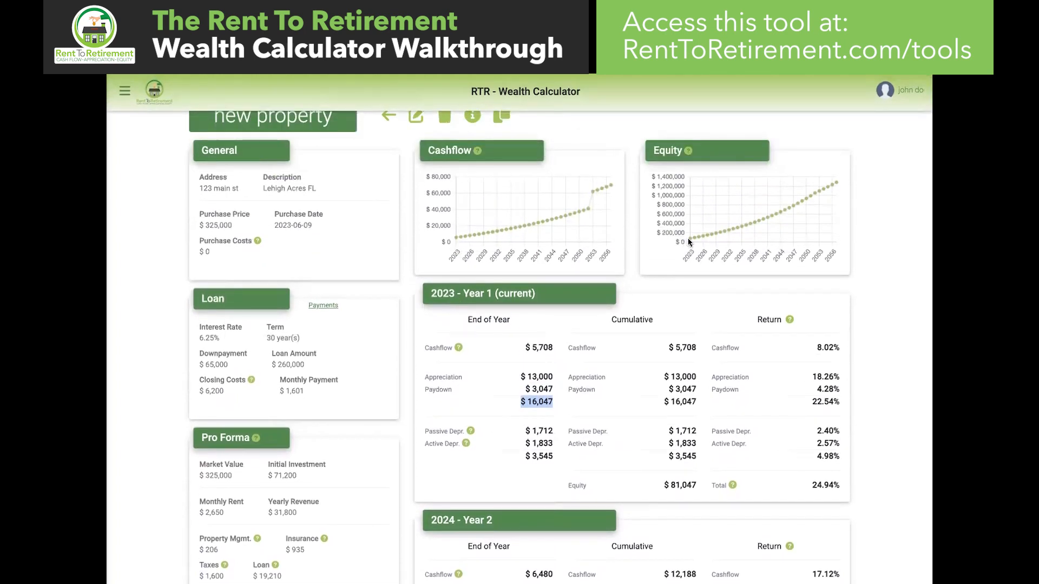
mouse_move(690, 239)
- Examine the passive and active depreciation in the Year 1 end-of-year projection
scroll(503, 389, down, 1)
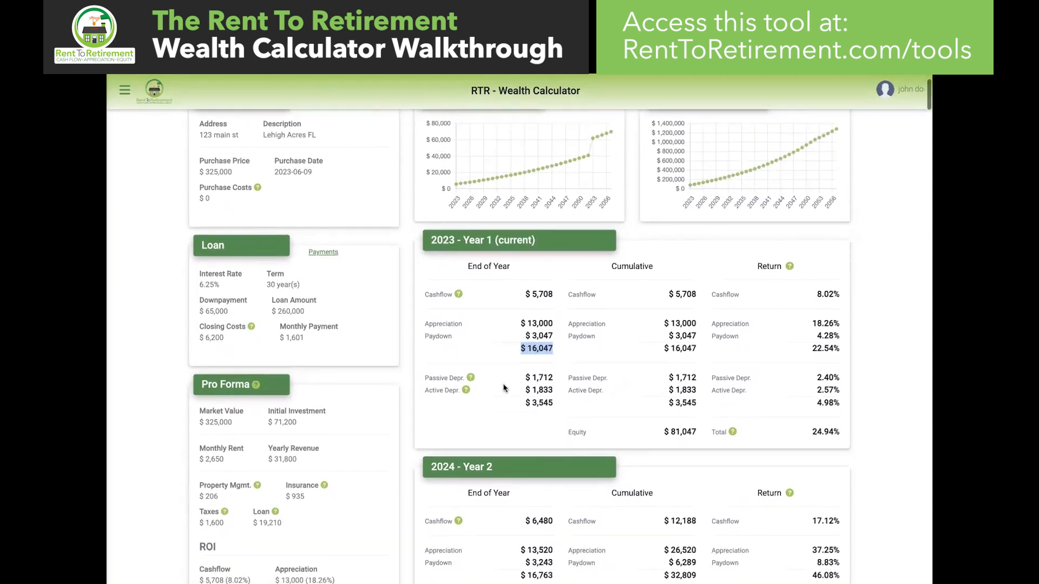
scroll(506, 388, down, 1)
click(551, 383)
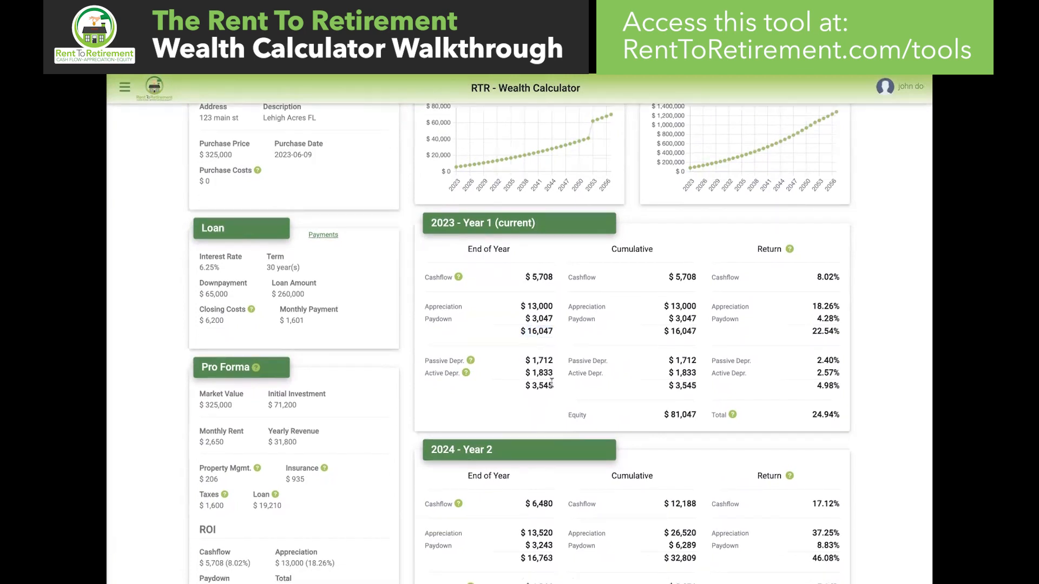
drag(551, 383, 512, 363)
click(512, 364)
drag(454, 361, 489, 362)
click(593, 347)
scroll(682, 279, down, 1)
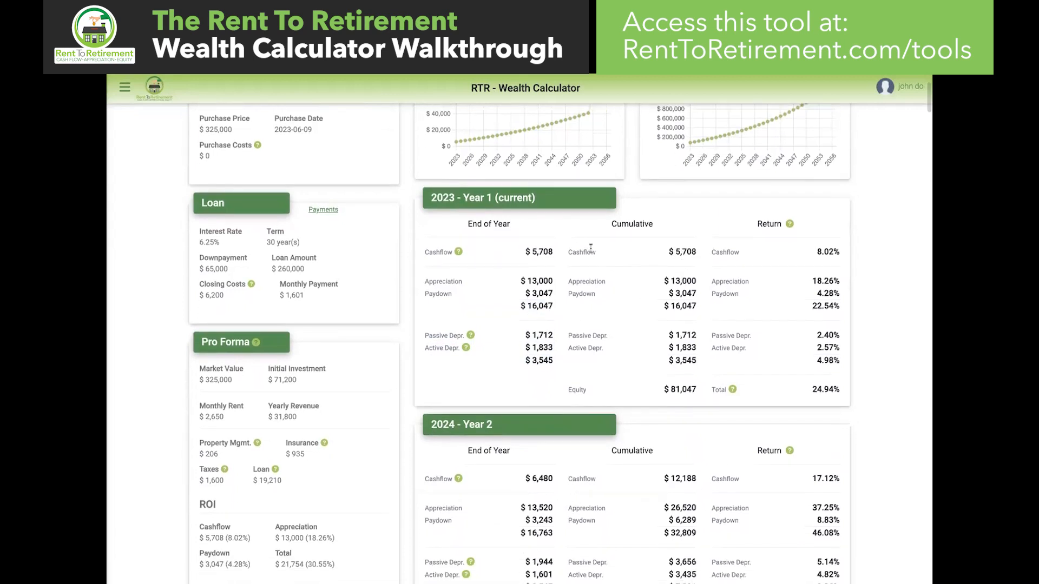
- Review the Year 1 return percentages for cashflow, appreciation, paydown, passive depreciation and total
drag(804, 226, 740, 226)
drag(814, 251, 851, 255)
drag(801, 283, 838, 307)
click(807, 312)
drag(815, 336, 838, 337)
drag(811, 389, 843, 391)
click(733, 352)
- Compare the Year 2 cumulative cashflow and appreciation with the end-of-year figures
scroll(733, 352, down, 2)
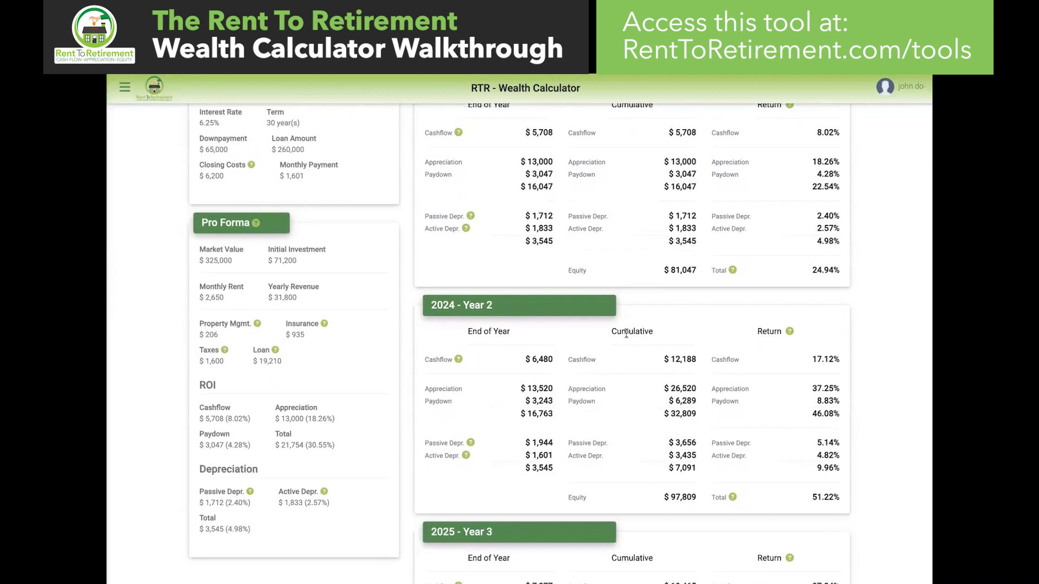
drag(610, 332, 656, 332)
scroll(641, 360, down, 1)
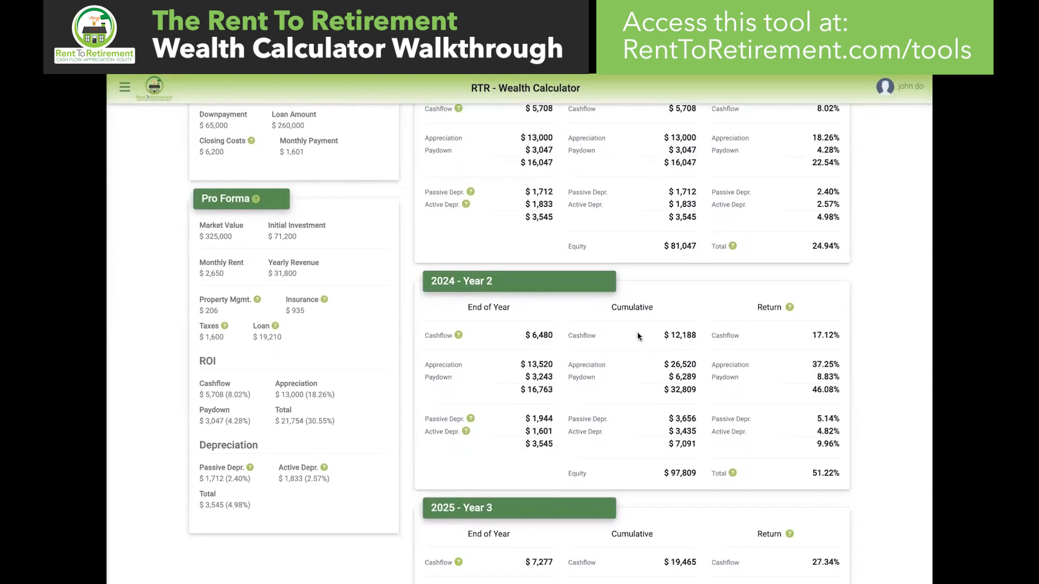
drag(652, 335, 698, 335)
scroll(674, 355, down, 1)
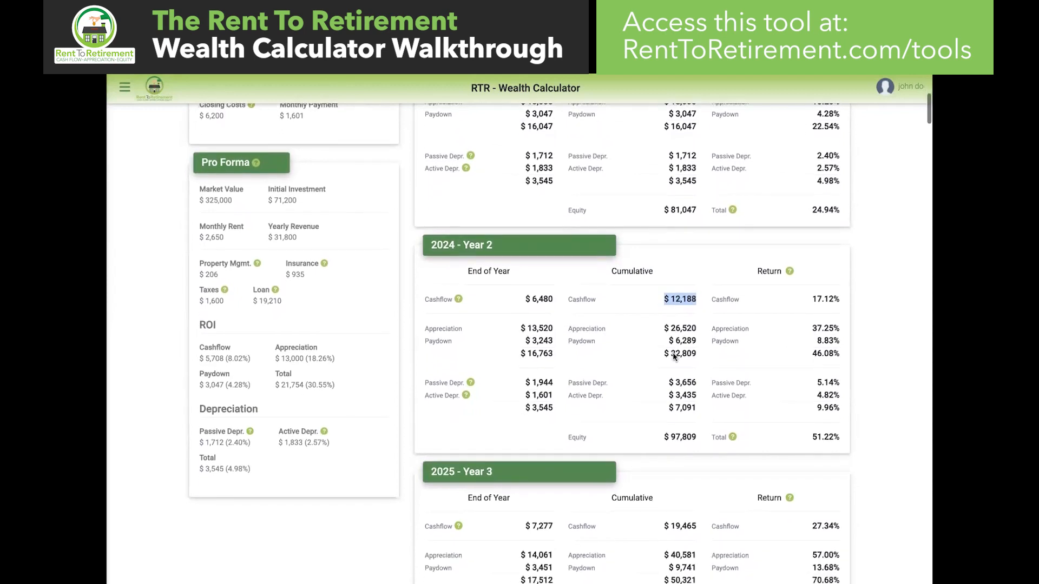
click(528, 298)
drag(528, 297, 552, 298)
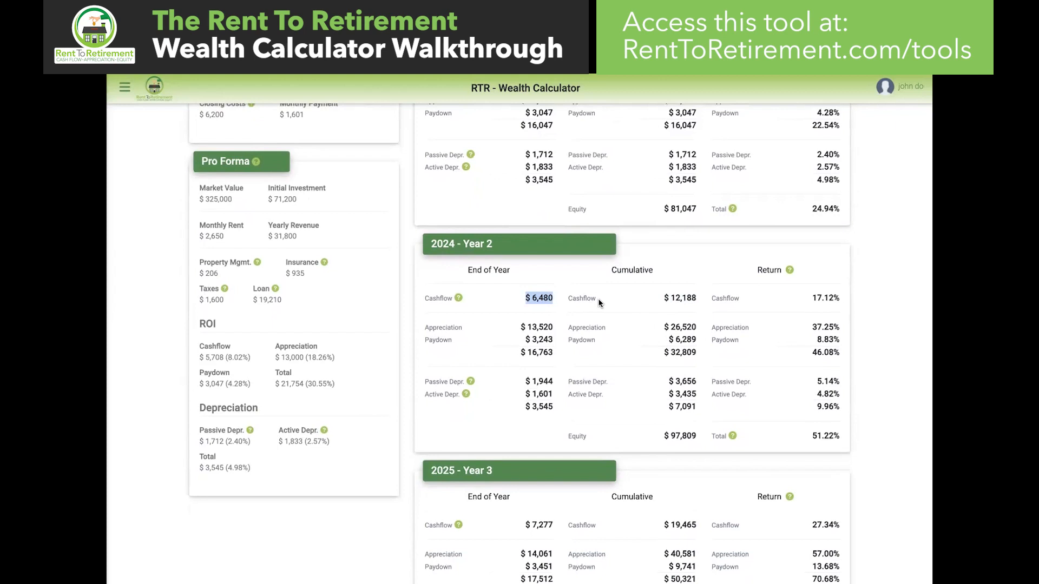
drag(664, 327, 693, 327)
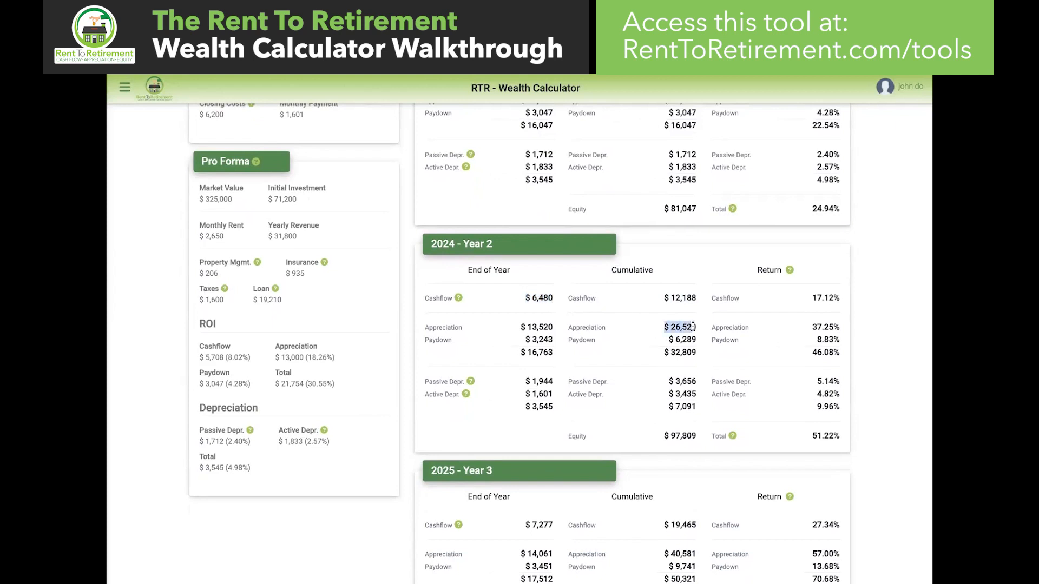
drag(520, 327, 552, 327)
click(642, 343)
scroll(642, 343, up, 1)
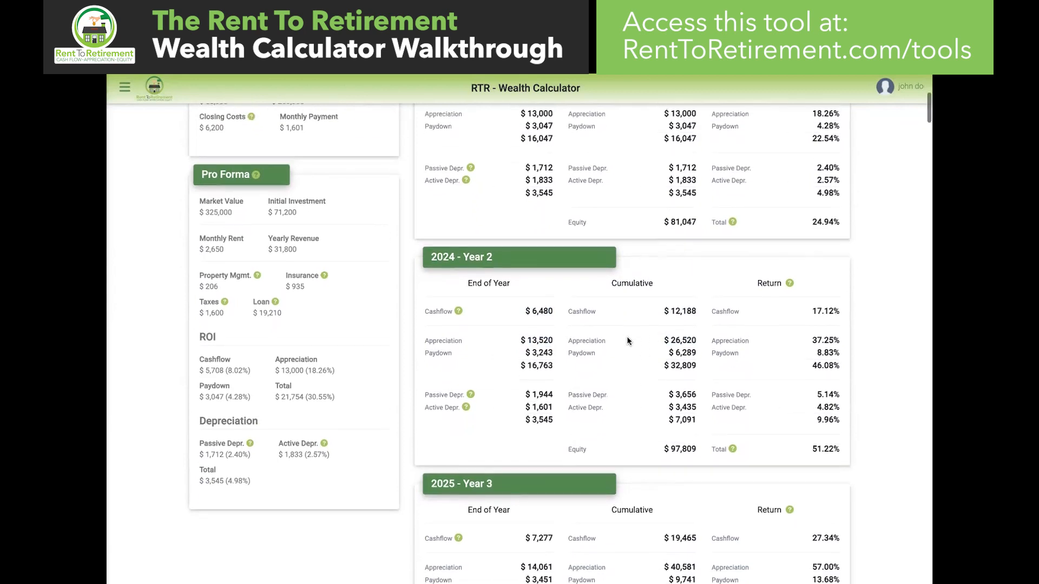
- Examine the Year 10 projection's annual cashflow and its cumulative cashflow, appreciation and paydown
scroll(627, 338, down, 20)
scroll(627, 340, down, 7)
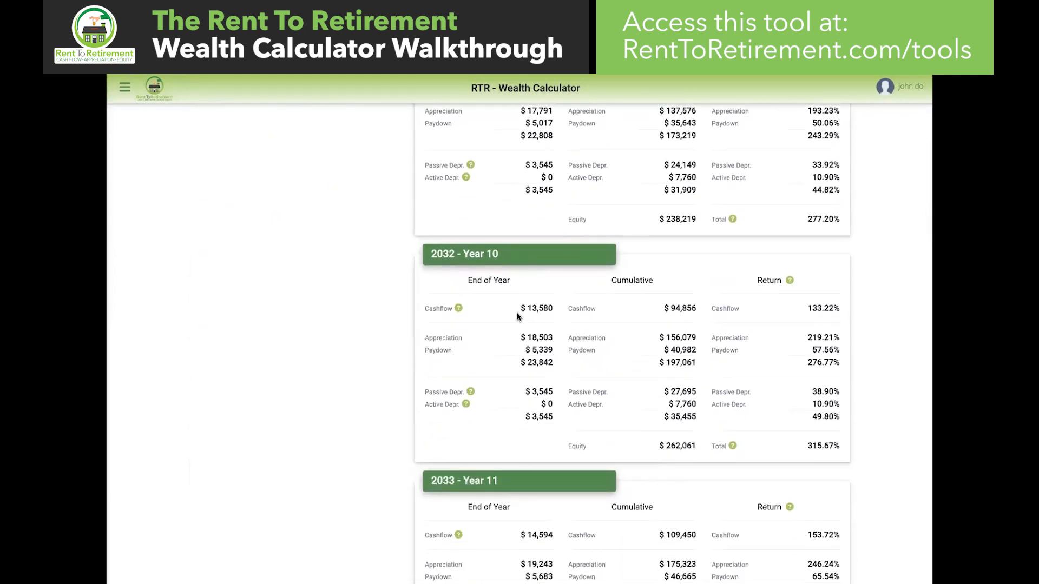
drag(518, 310, 557, 306)
click(662, 309)
drag(666, 307, 693, 310)
mouse_move(658, 338)
mouse_down()
mouse_move(699, 338)
mouse_move(693, 351)
mouse_move(663, 350)
mouse_up()
click(697, 365)
drag(691, 362, 660, 361)
- Return to the start of the property page, open the property's deletion confirmation and cancel it
scroll(673, 373, up, 20)
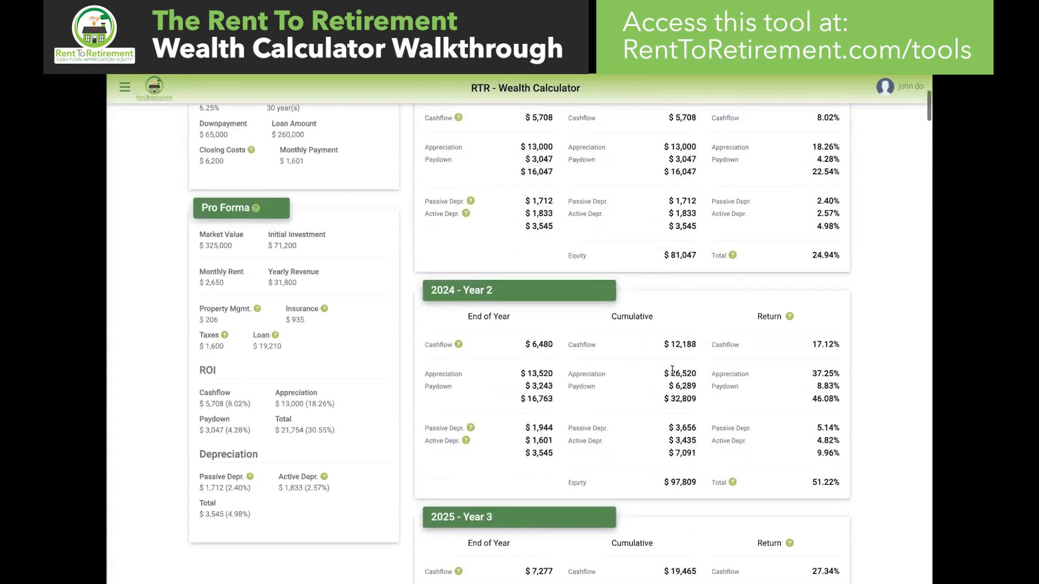
mouse_move(460, 258)
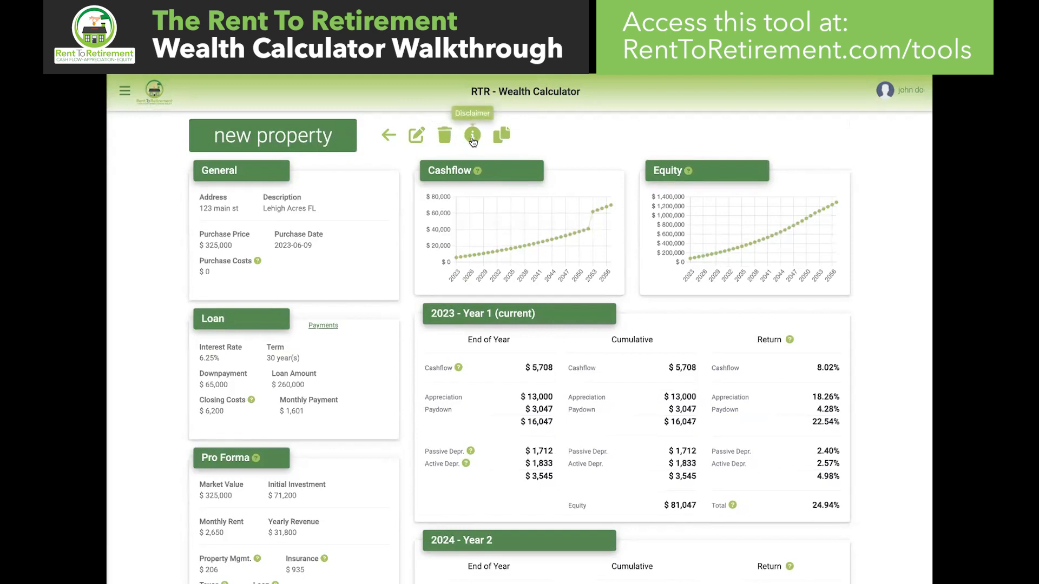
click(444, 138)
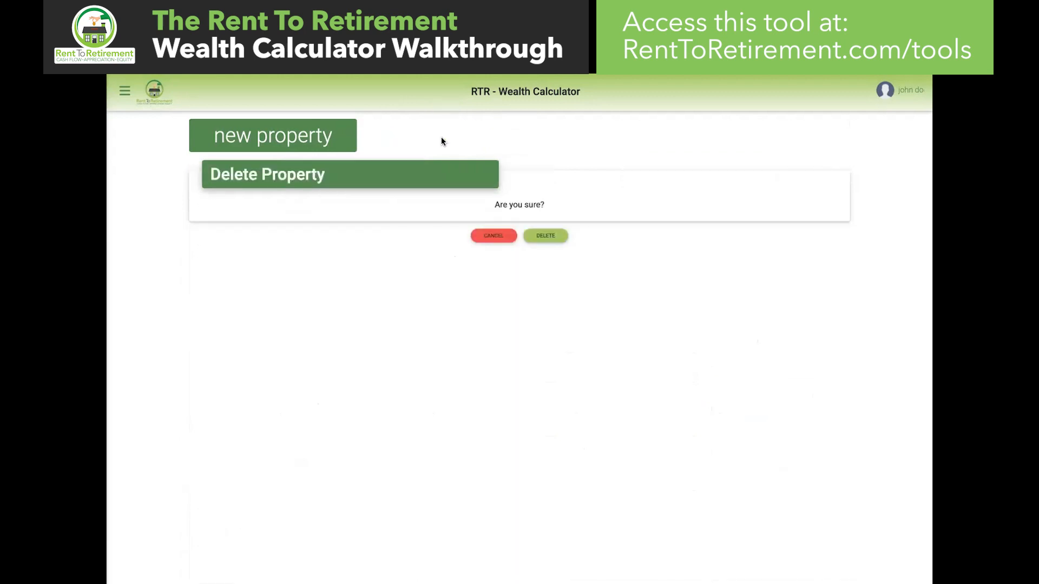
click(486, 237)
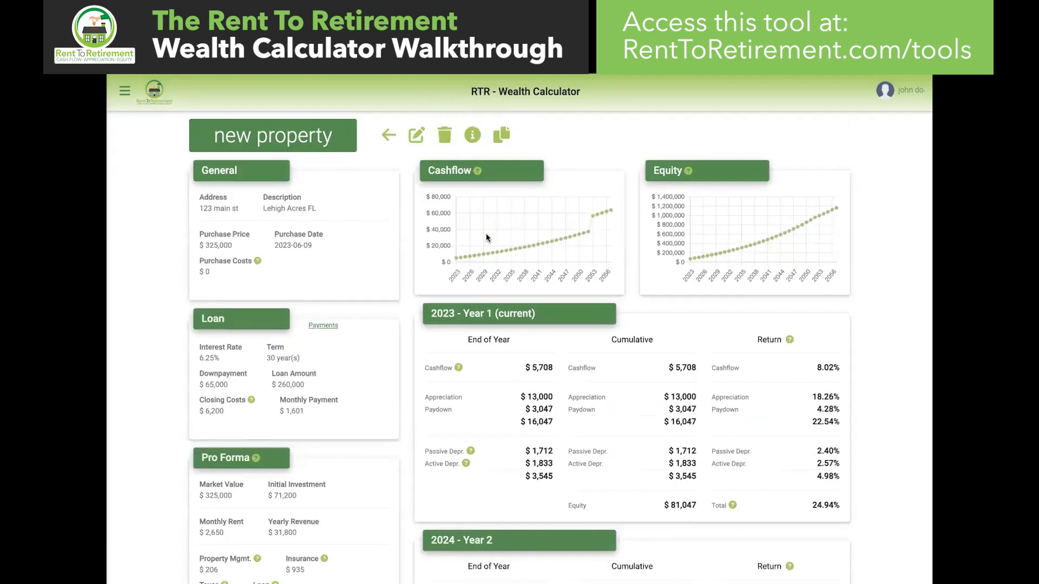
- Open the property for editing and review its photo, general, pro forma and loan settings
click(412, 138)
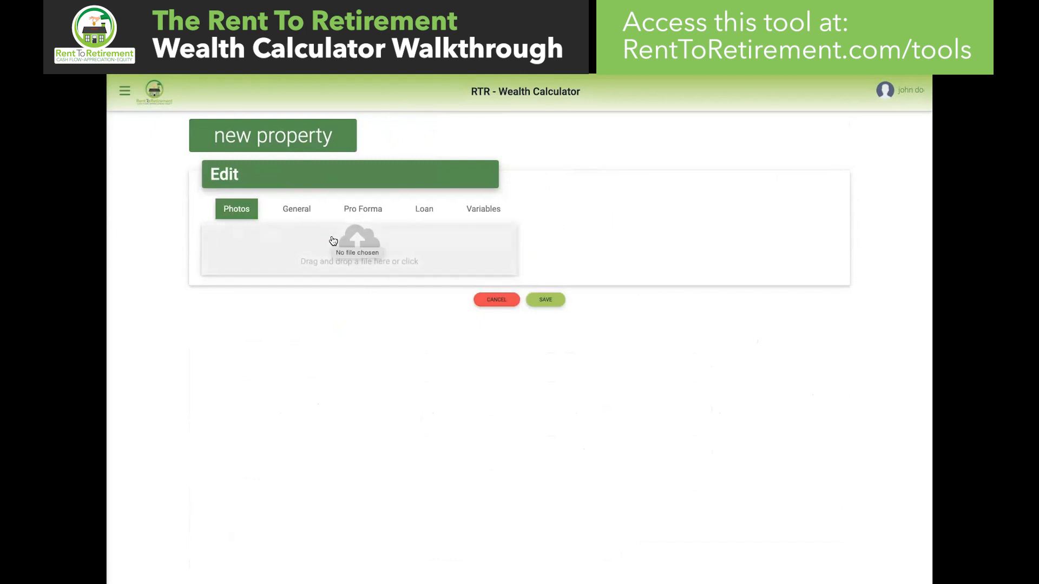
click(291, 215)
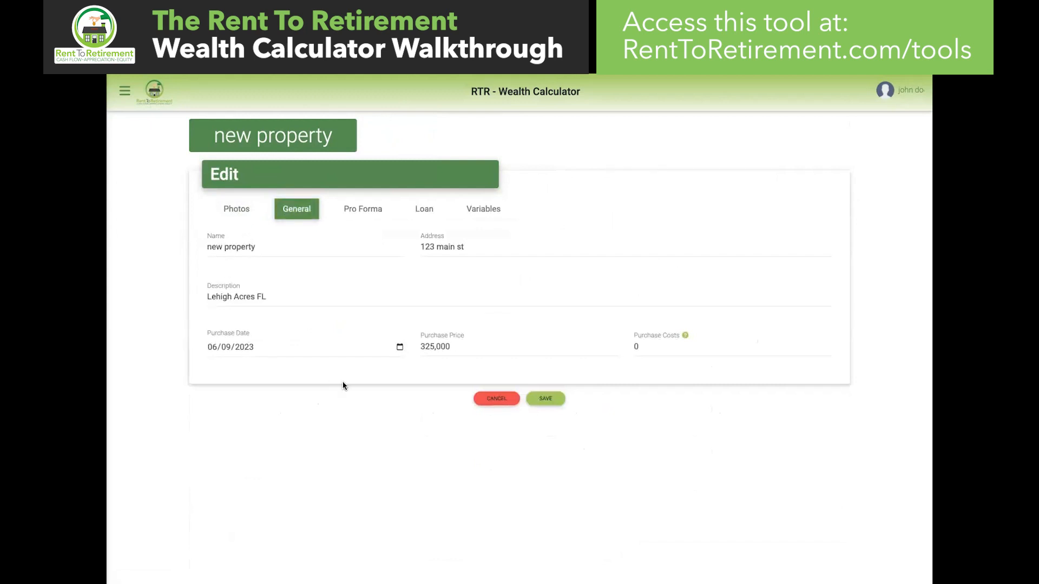
click(355, 207)
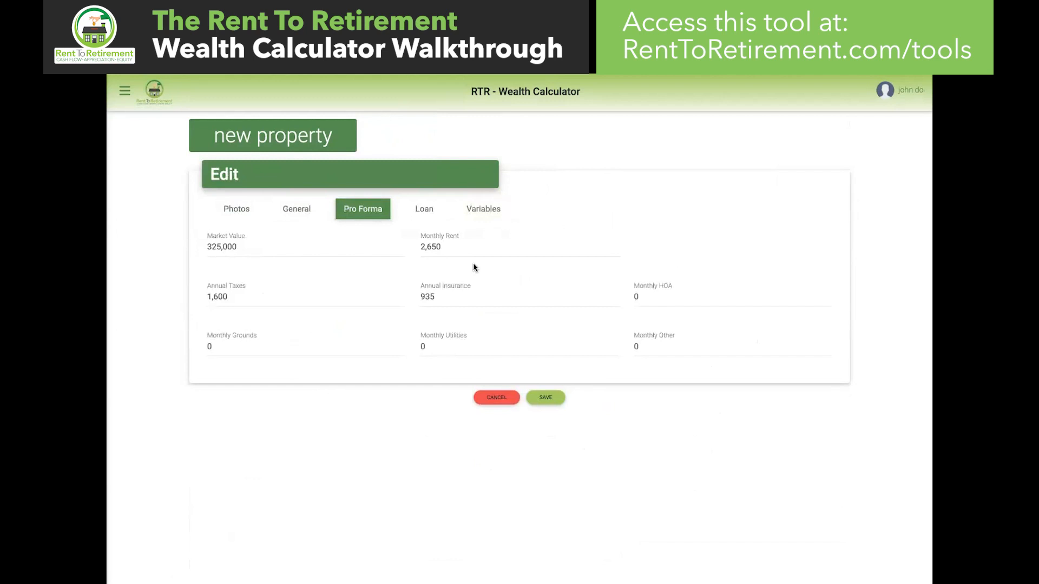
click(424, 209)
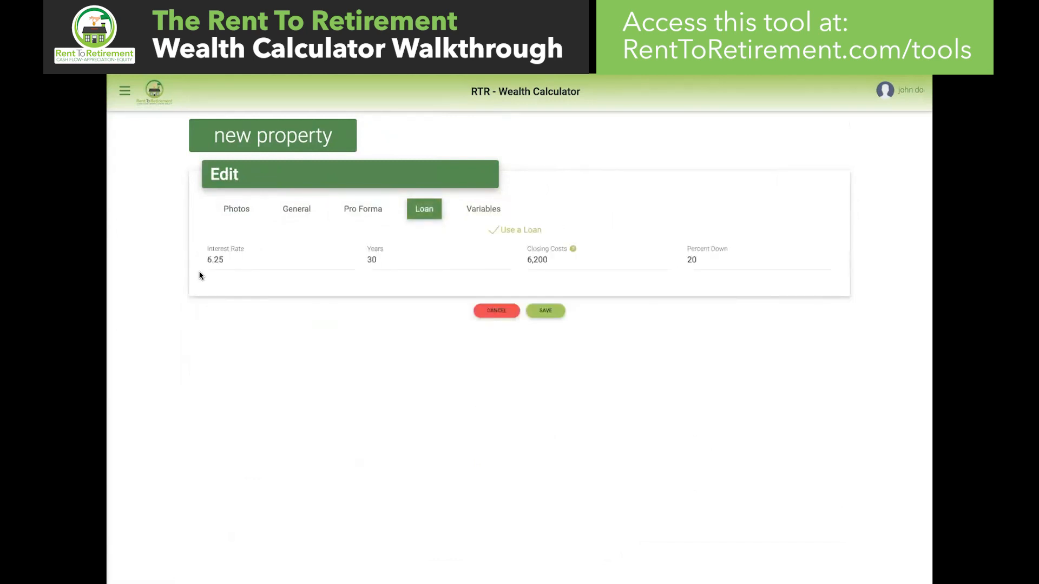
double_click(379, 261)
click(385, 256)
mouse_move(574, 254)
- Open the property's variable settings and review the depreciation years, tax bracket and property management values
click(491, 211)
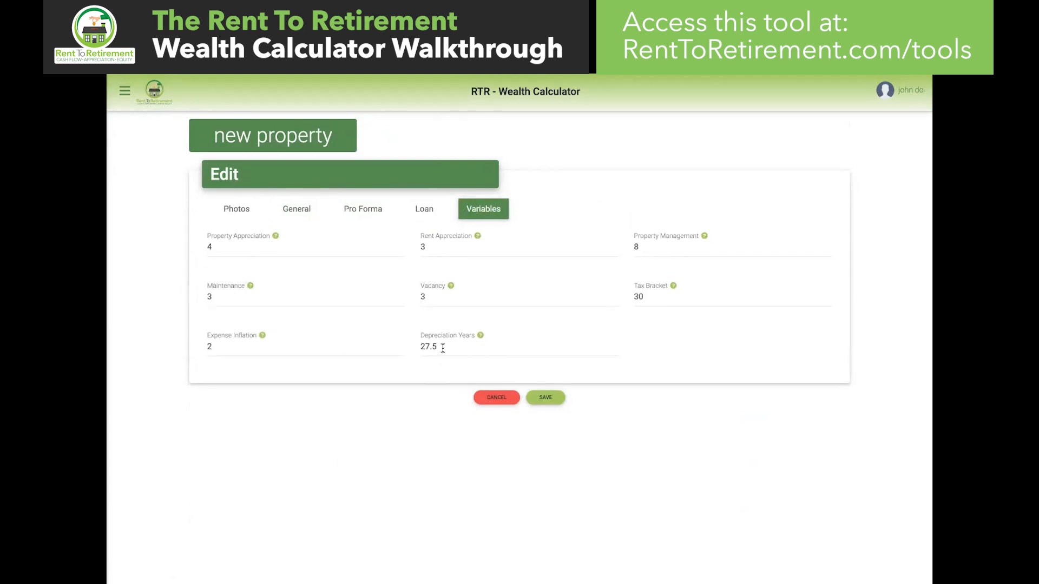
mouse_move(442, 348)
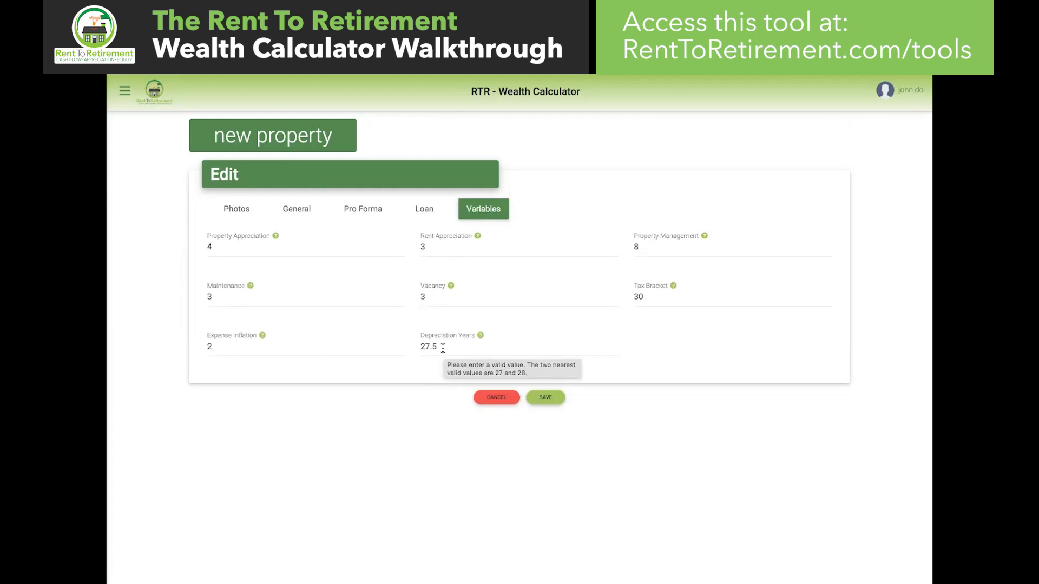
double_click(652, 297)
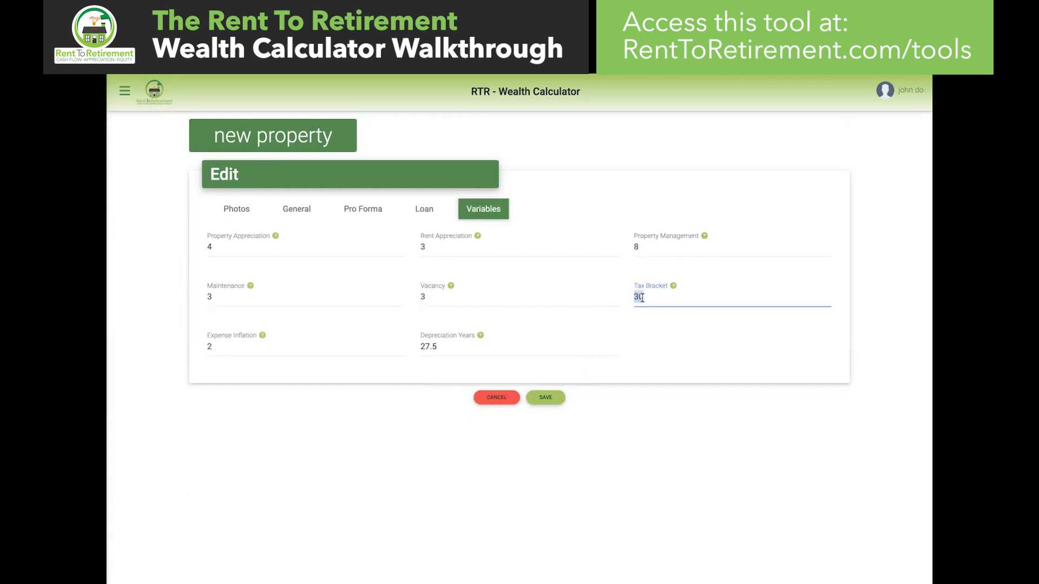
double_click(636, 249)
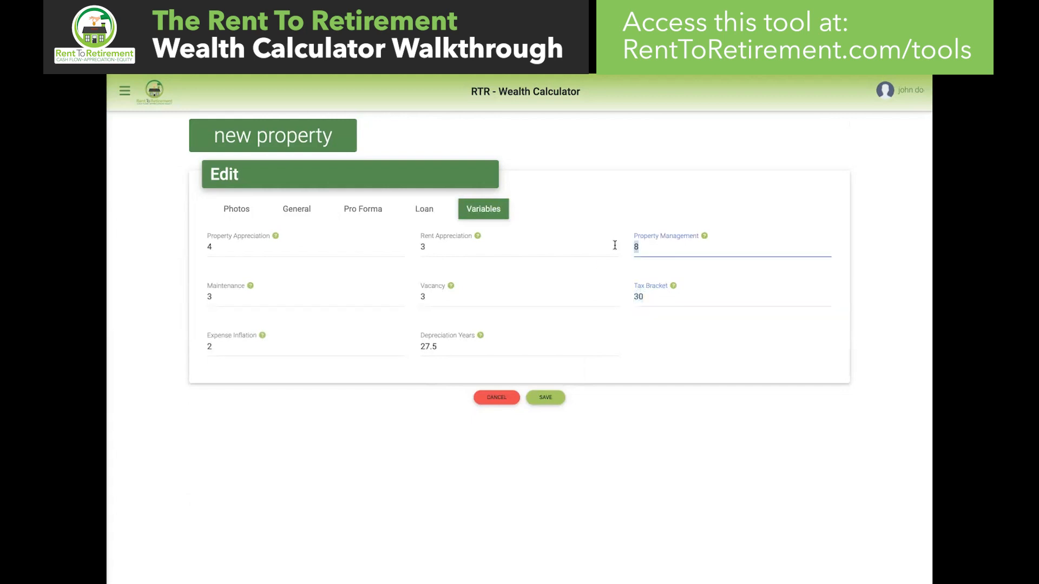
click(649, 248)
- Set the property appreciation to 8 and the rent appreciation to 5
click(242, 248)
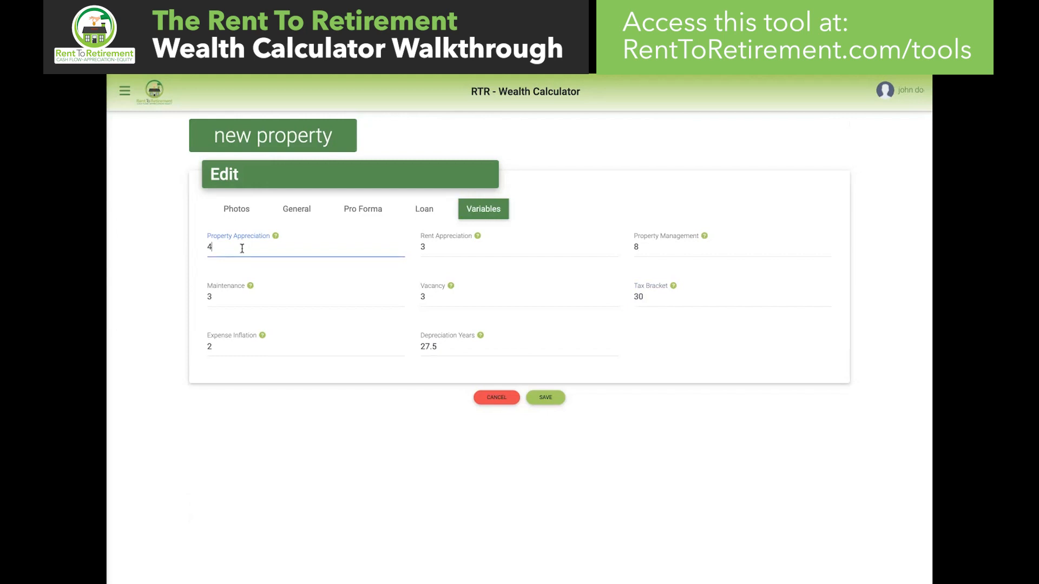
key(BackSpace)
text(8)
click(441, 248)
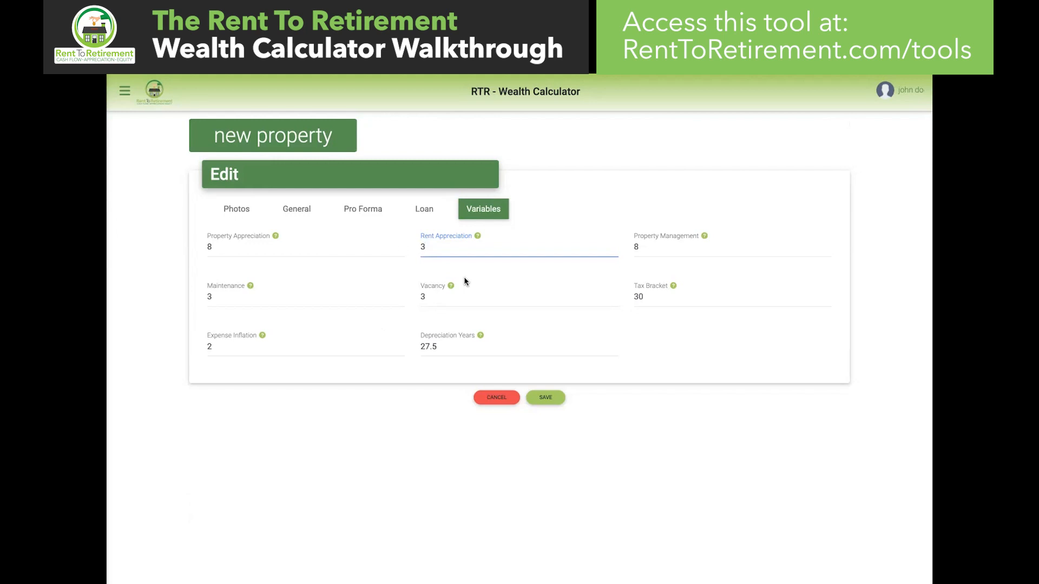
key(BackSpace)
text(5)
- Set the property management to 7, the maintenance to 5 and the vacancy to 4
click(656, 246)
key(BackSpace)
text(7)
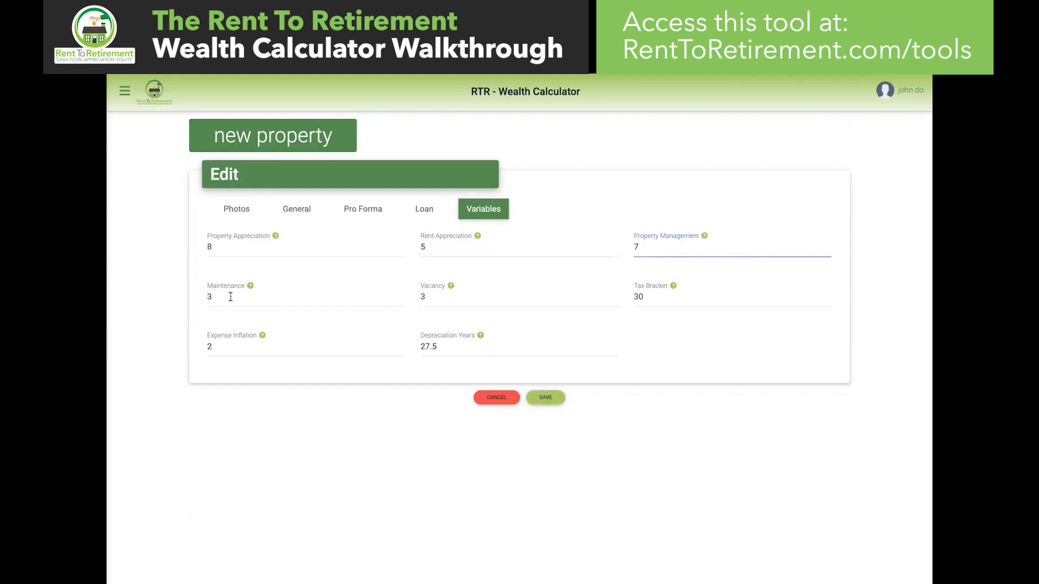
click(202, 296)
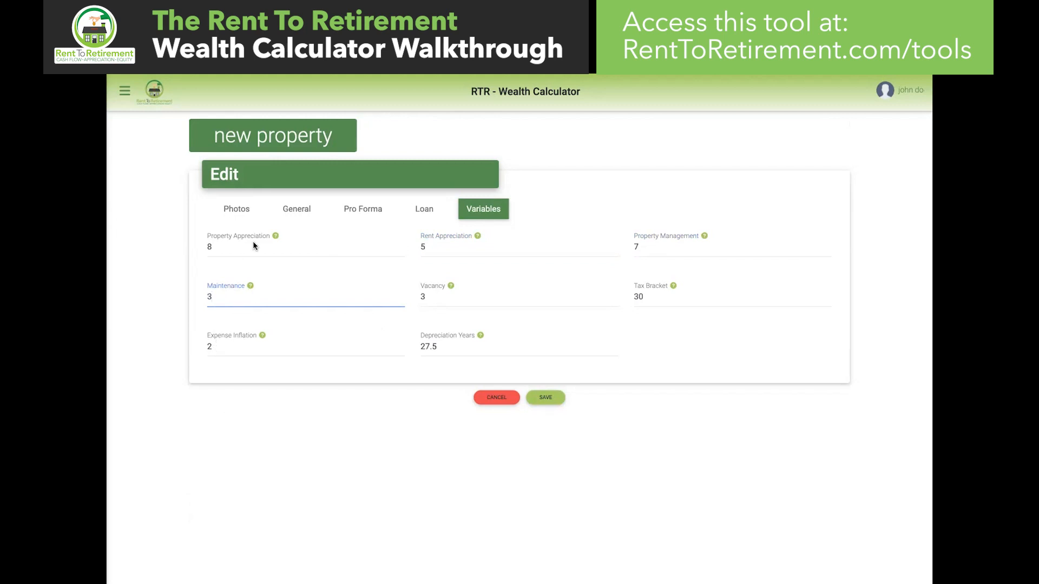
key(BackSpace)
text(5)
key(Tab)
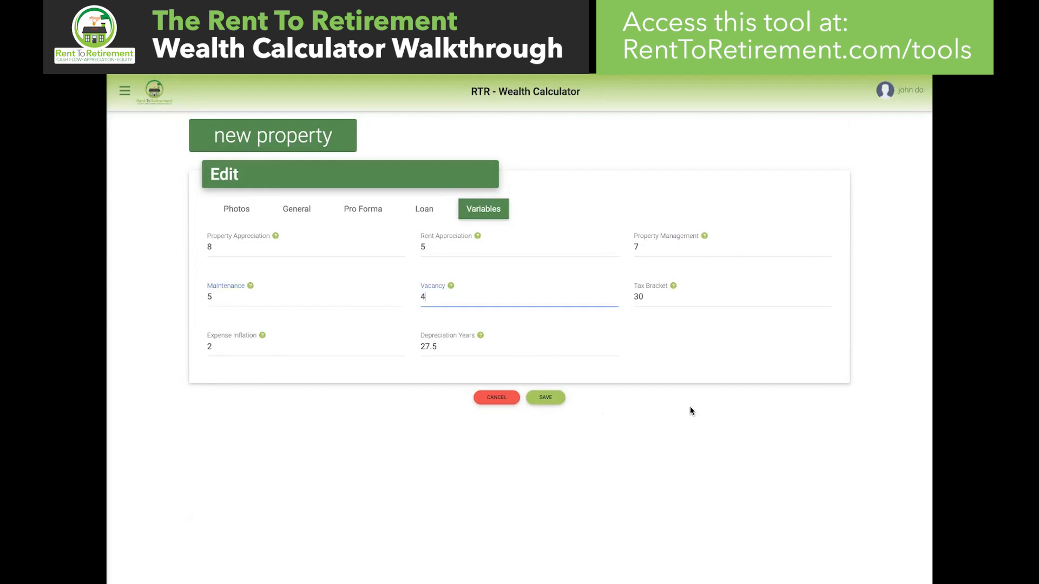
- Set the property's tax bracket to 43
key(Tab)
text(37)
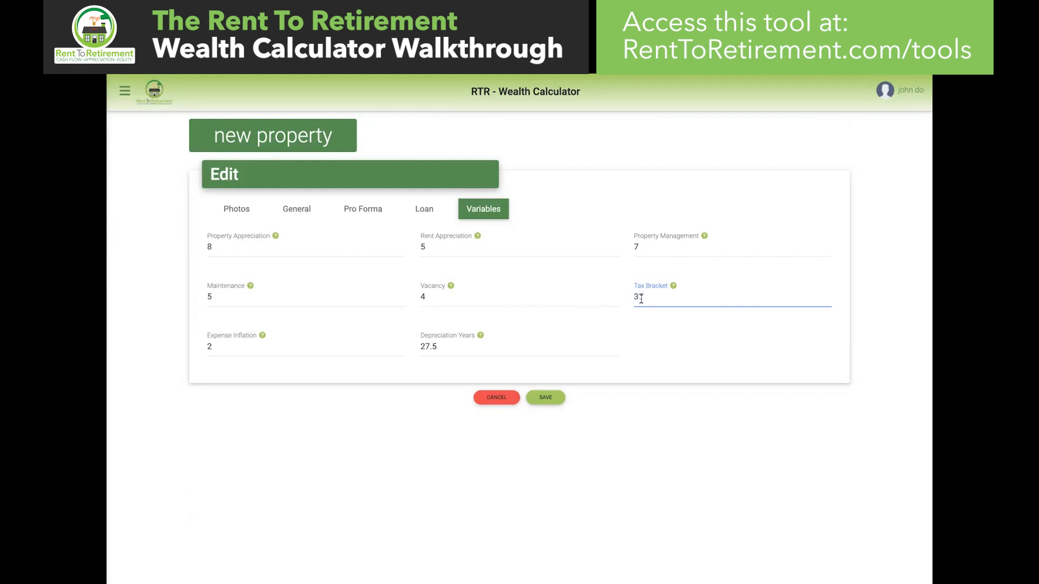
drag(650, 296, 622, 299)
text(43)
click(575, 304)
- Set the expense inflation to 3 and save the property's edited variables
drag(213, 347, 191, 353)
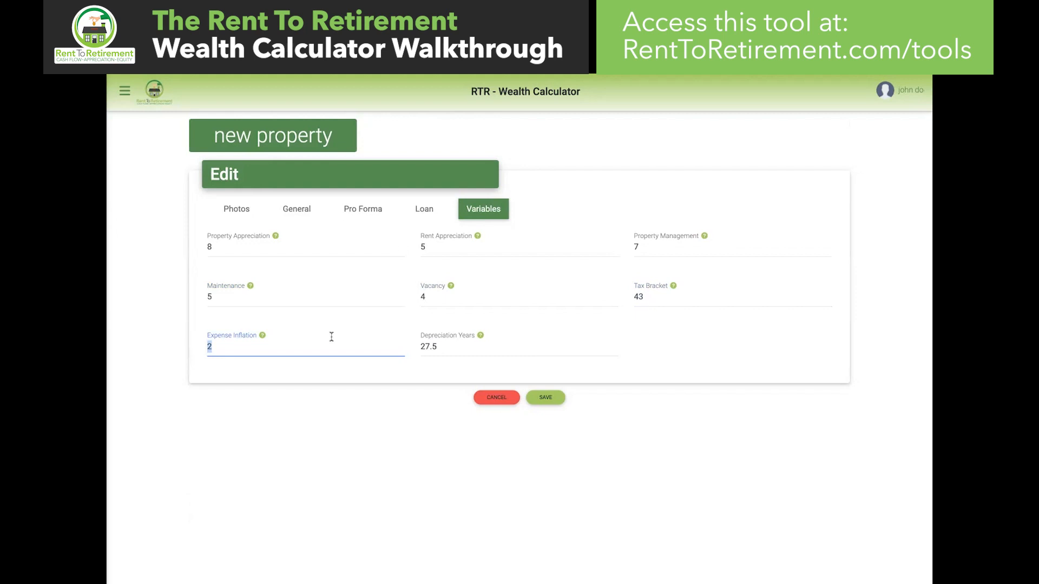
text(3)
click(442, 342)
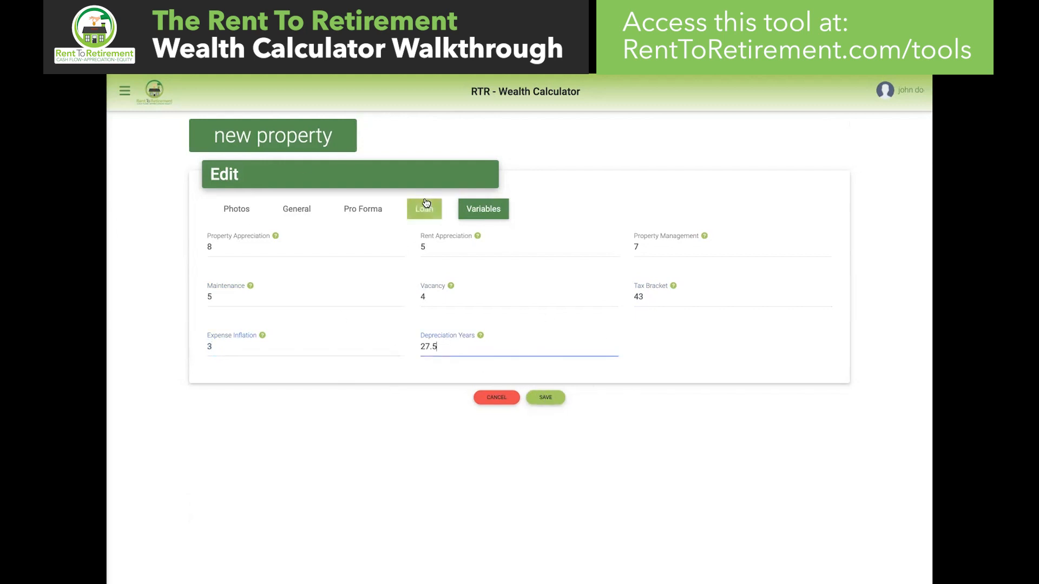
click(538, 400)
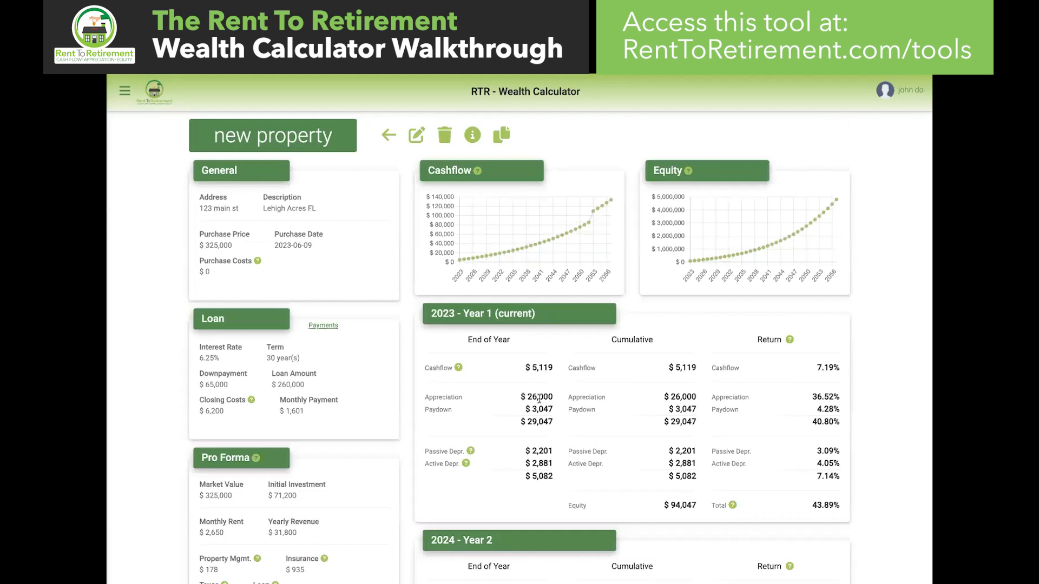
- Check the recalculated Year 1 and Year 2 returns, then reopen the variable settings to review them and save
scroll(538, 400, down, 2)
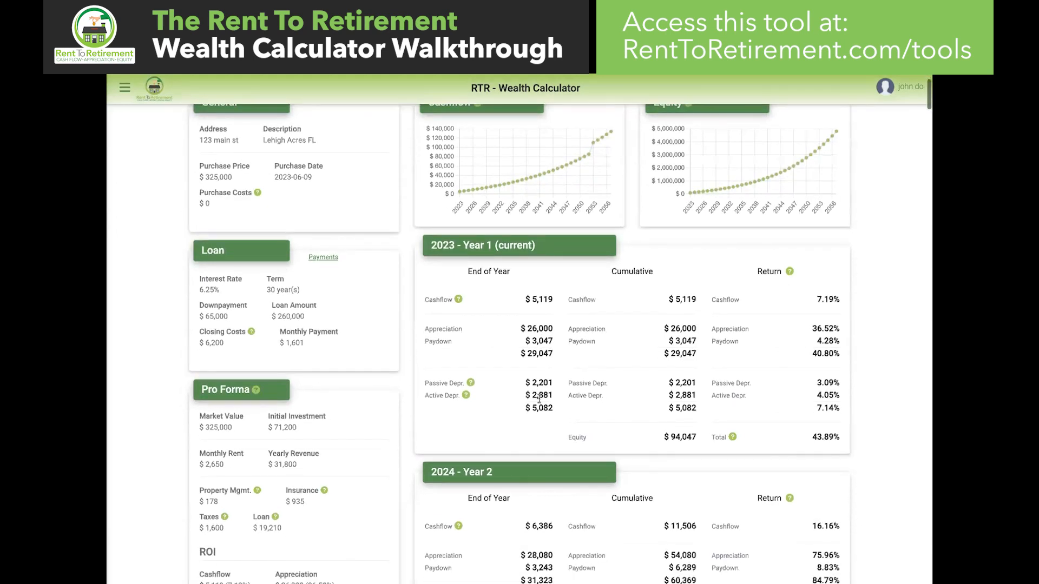
scroll(539, 400, up, 2)
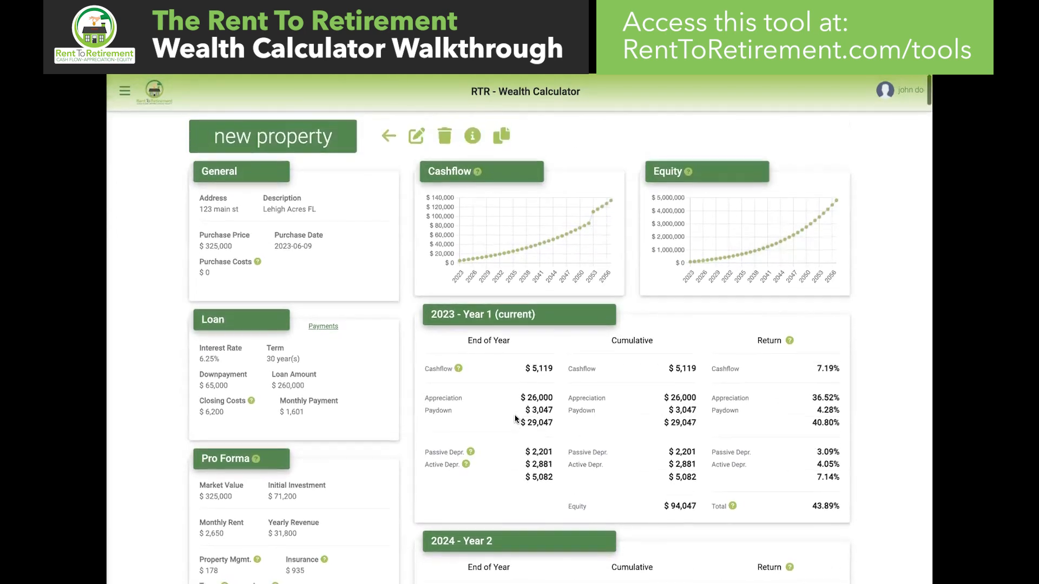
click(416, 136)
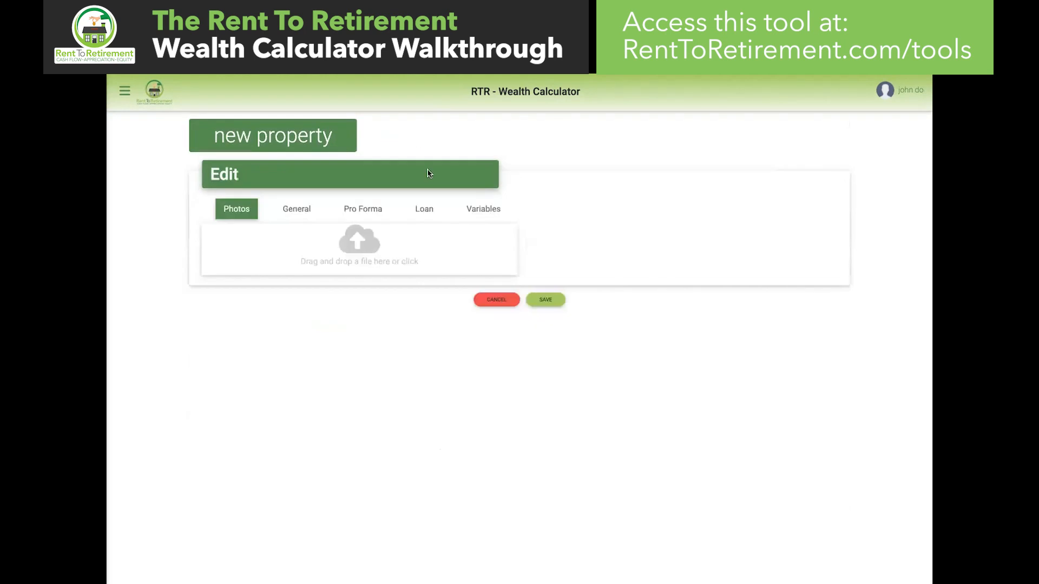
click(480, 211)
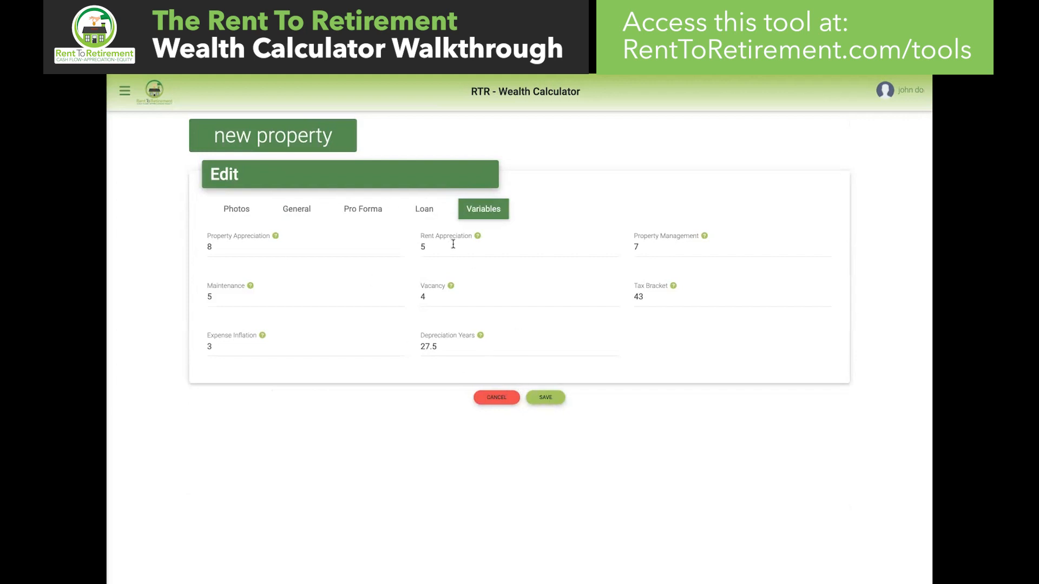
click(556, 400)
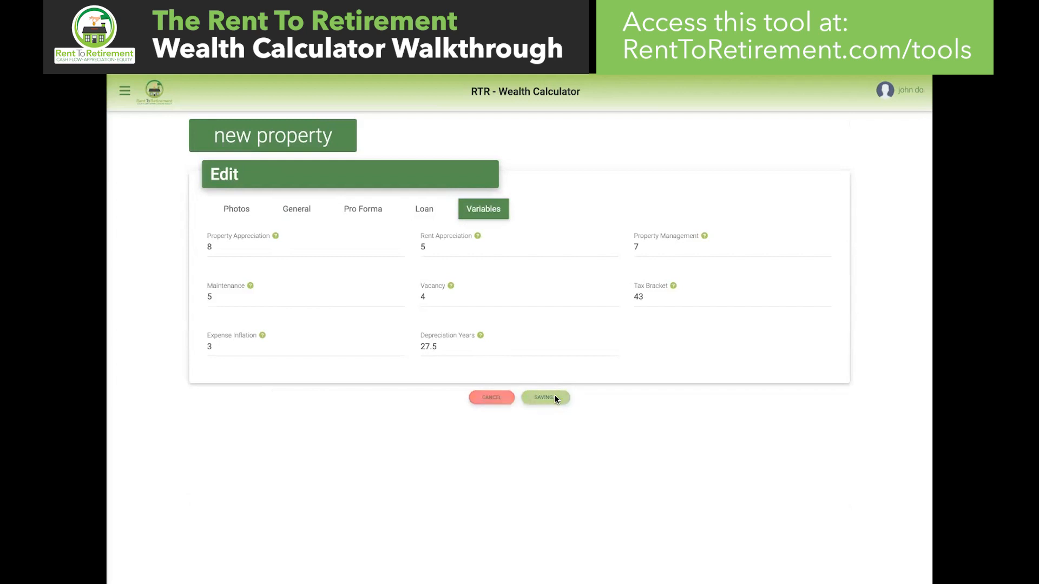
- Return to the portfolio overview and review the property cards and the forecasted annual cashflow for year 10
click(388, 135)
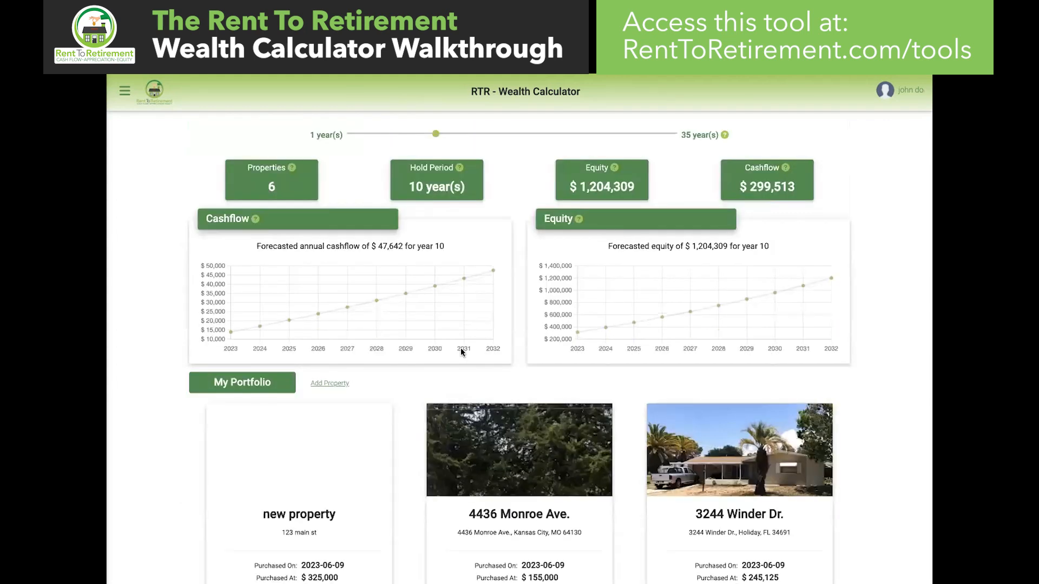
scroll(461, 352, down, 6)
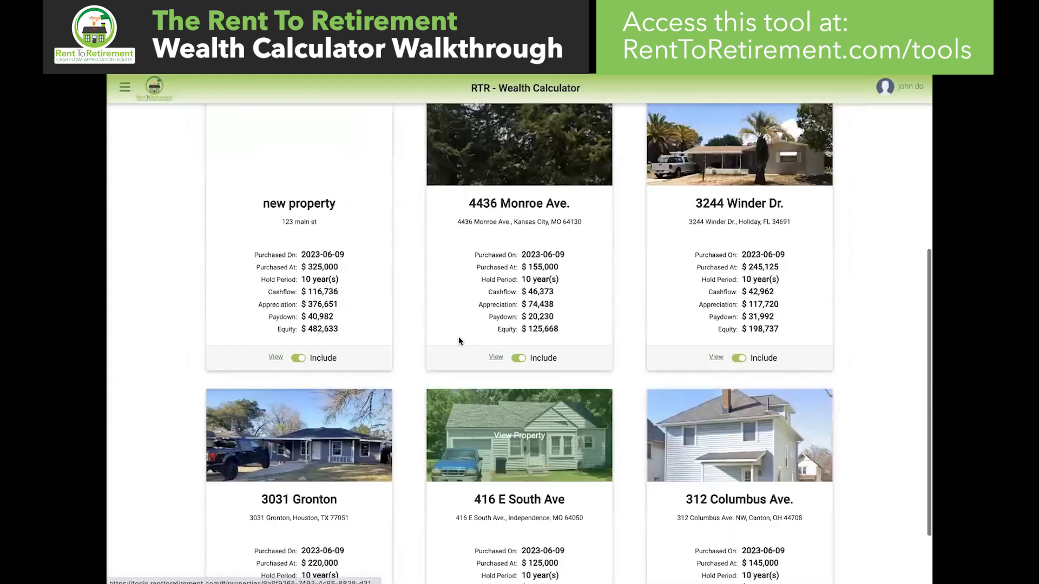
scroll(459, 338, up, 1)
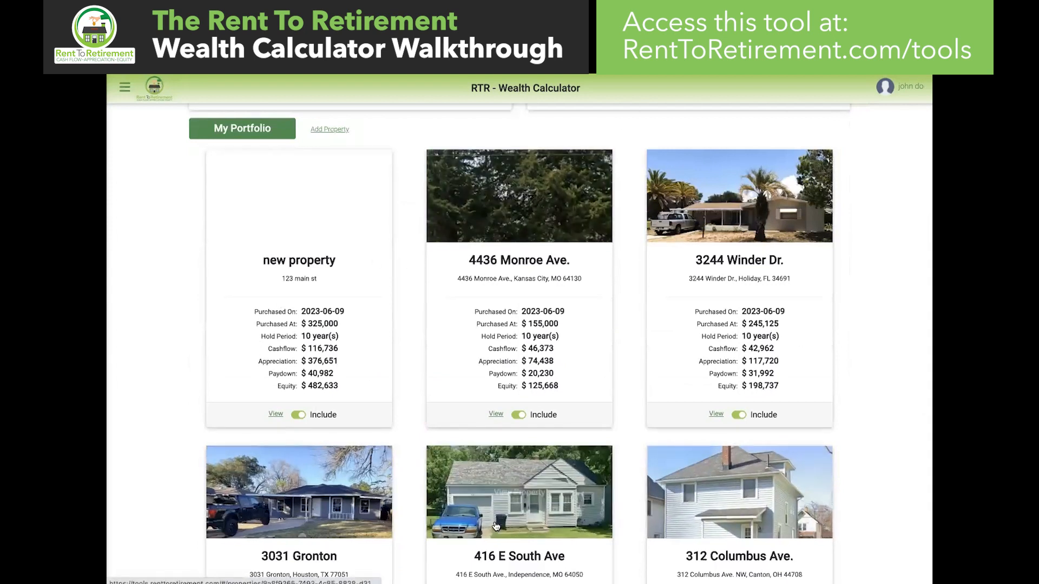
scroll(496, 525, up, 5)
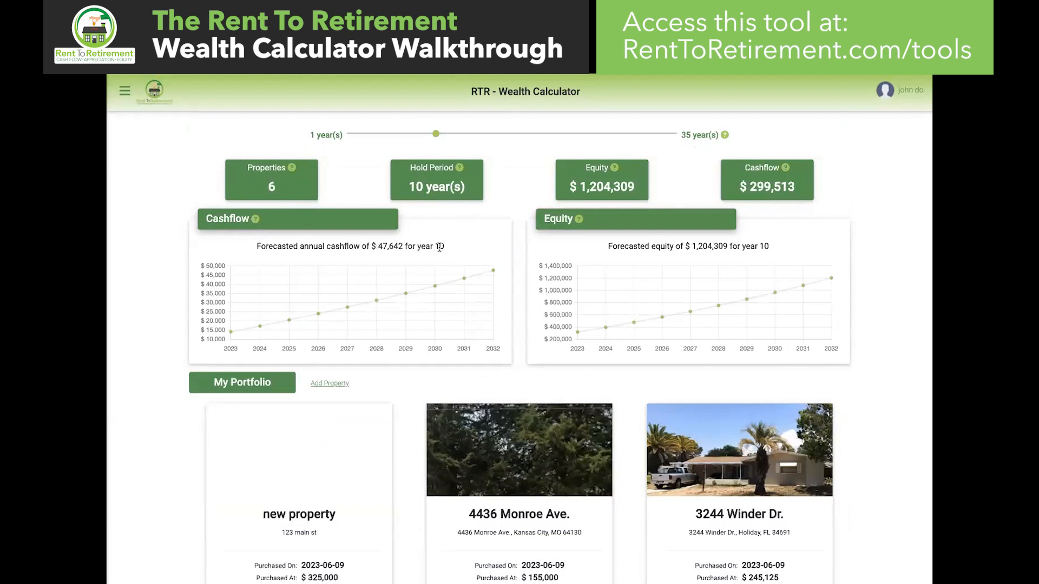
drag(444, 247, 378, 246)
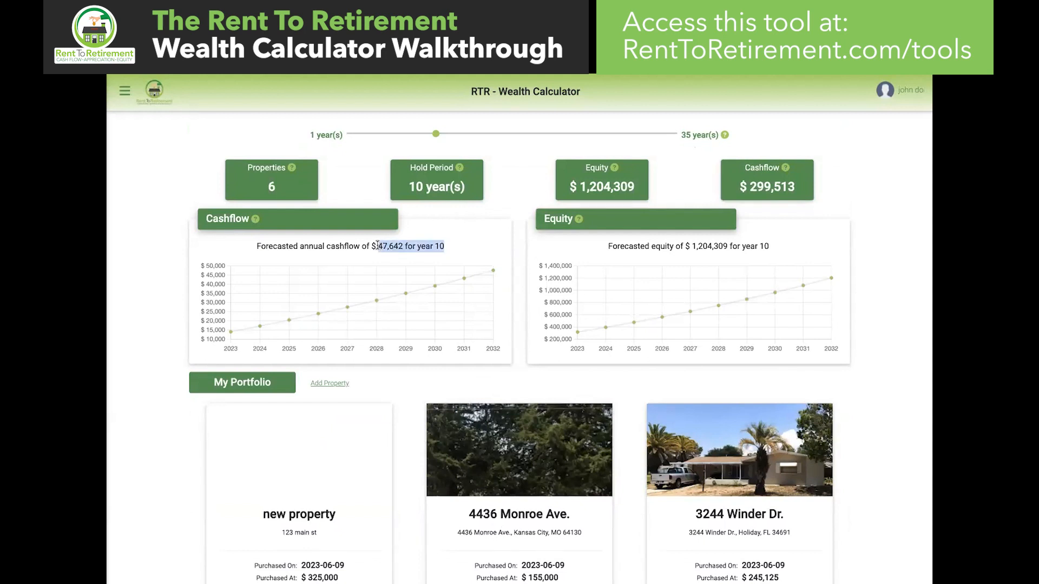
- Set the portfolio's hold period to 15 years and look over the updated property cards
click(437, 134)
drag(438, 135, 487, 133)
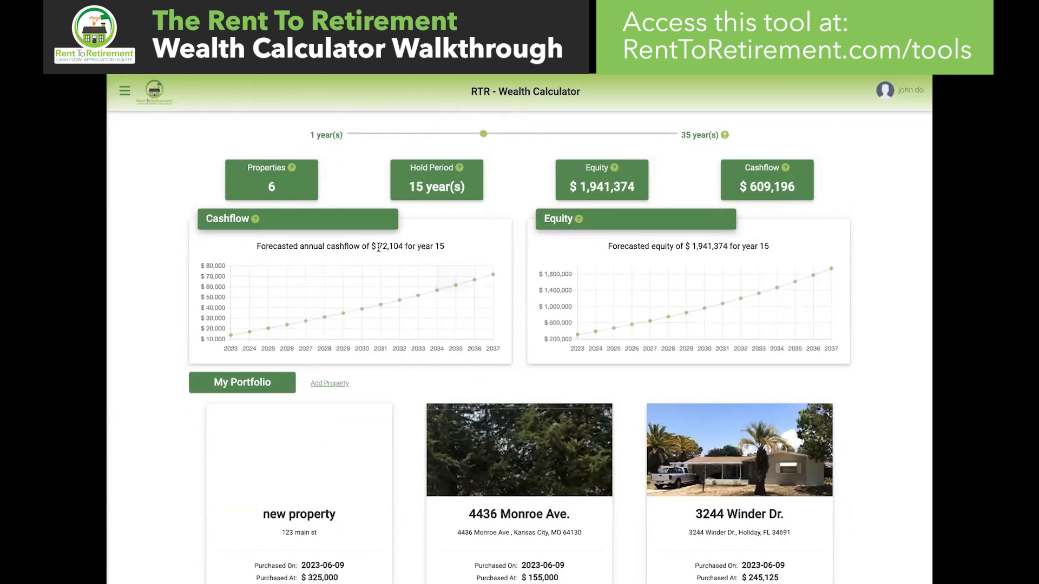
scroll(469, 448, down, 3)
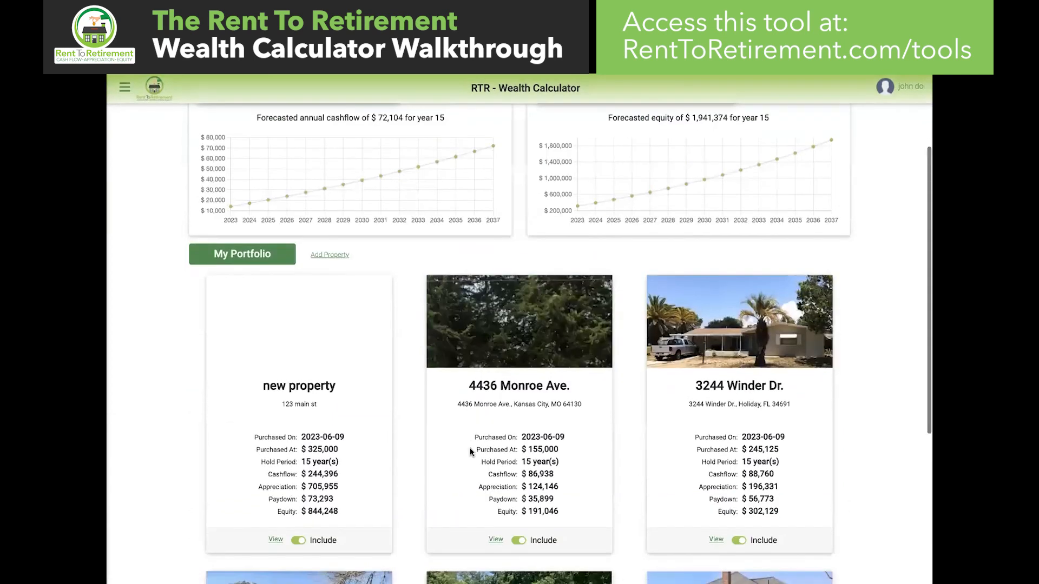
scroll(470, 447, down, 4)
scroll(471, 451, up, 7)
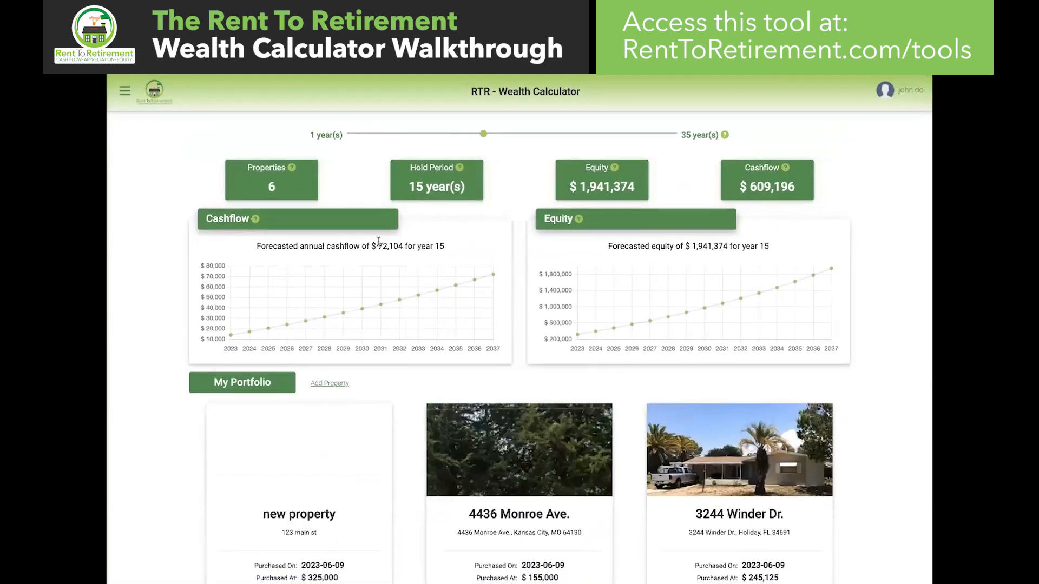
- Examine the portfolio's forecasted annual cashflow and forecasted equity for year 15
drag(371, 248, 420, 249)
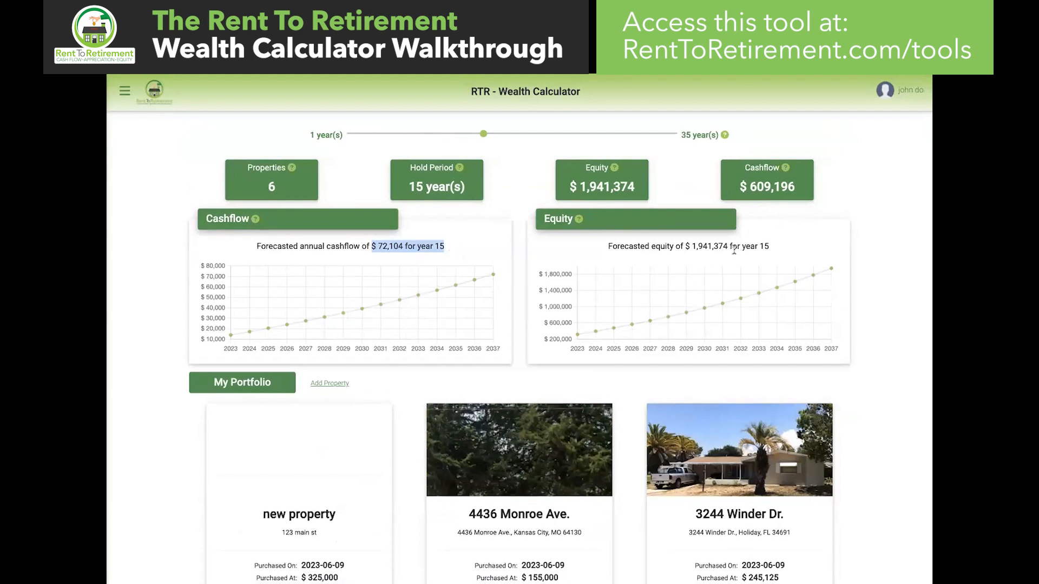
drag(684, 247, 727, 252)
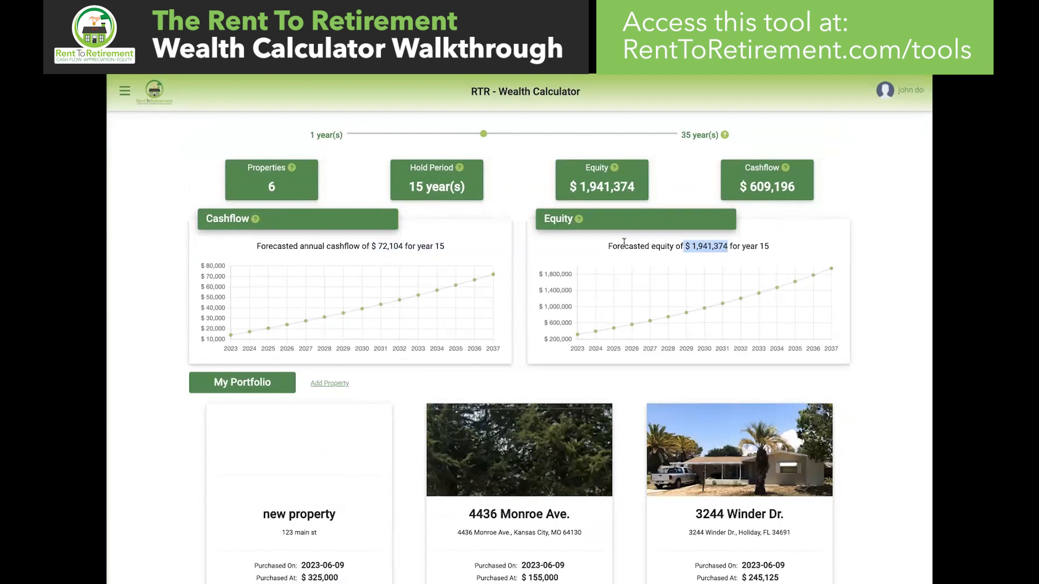
drag(607, 247, 773, 248)
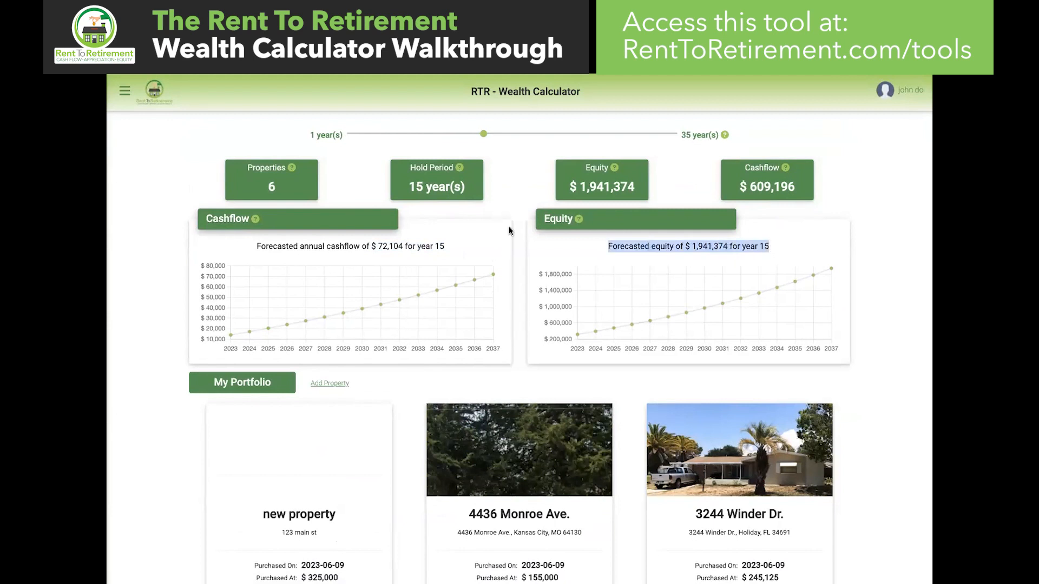
drag(370, 246, 469, 249)
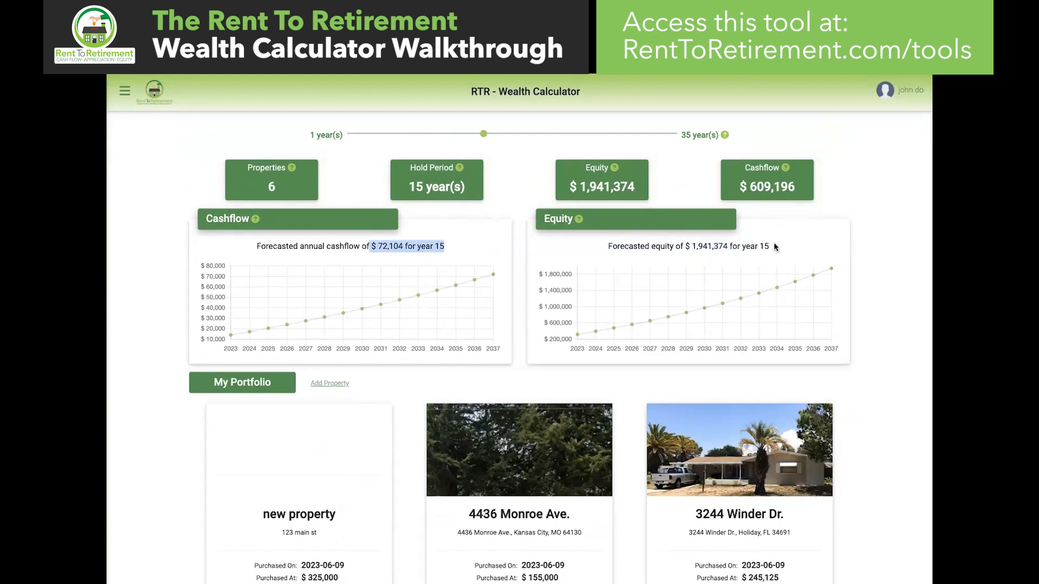
drag(773, 244, 605, 244)
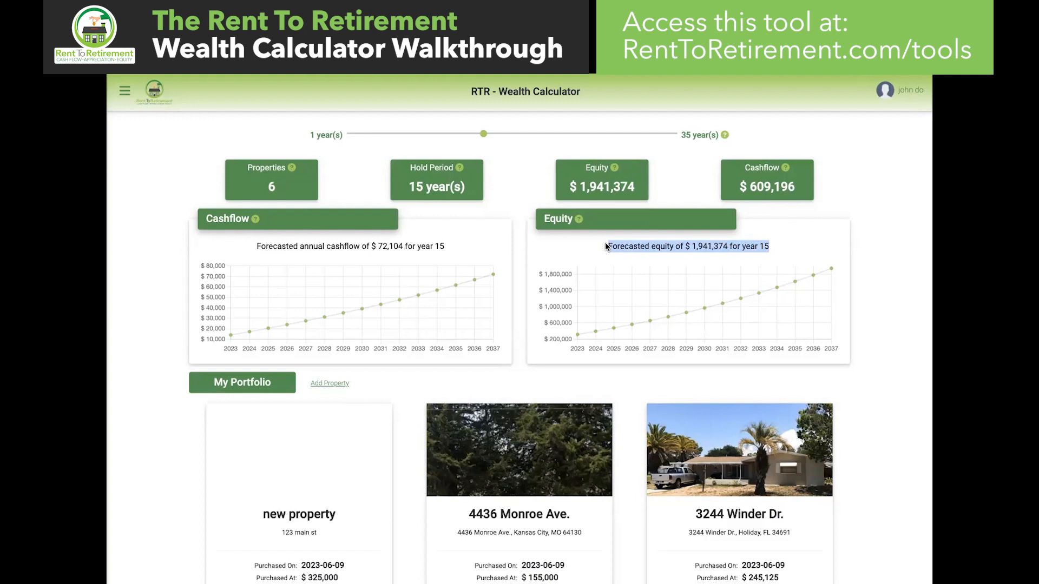
- Review the hold period control and the individual property cards under My Portfolio
mouse_move(594, 218)
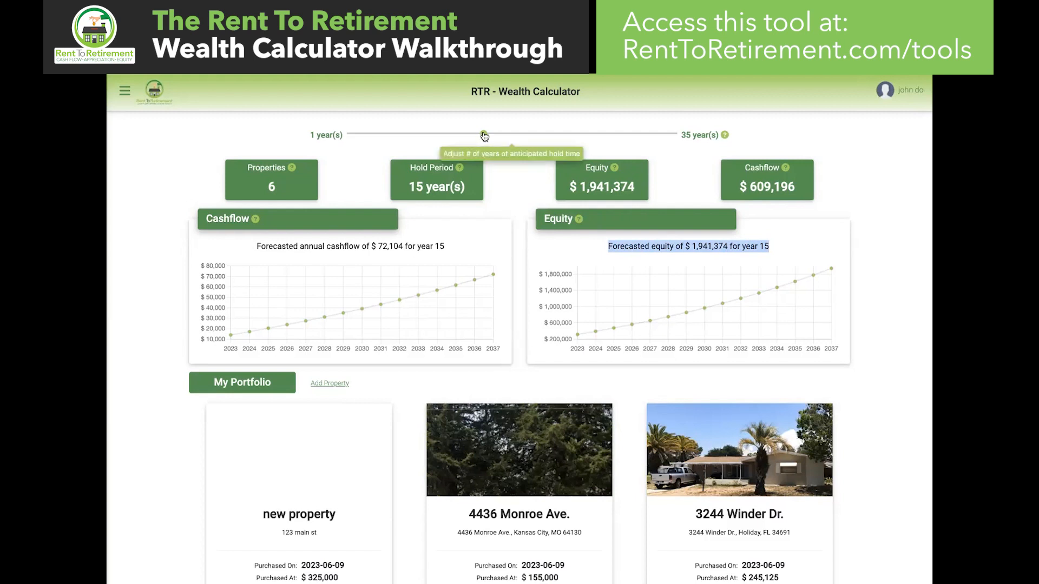
scroll(483, 136, down, 2)
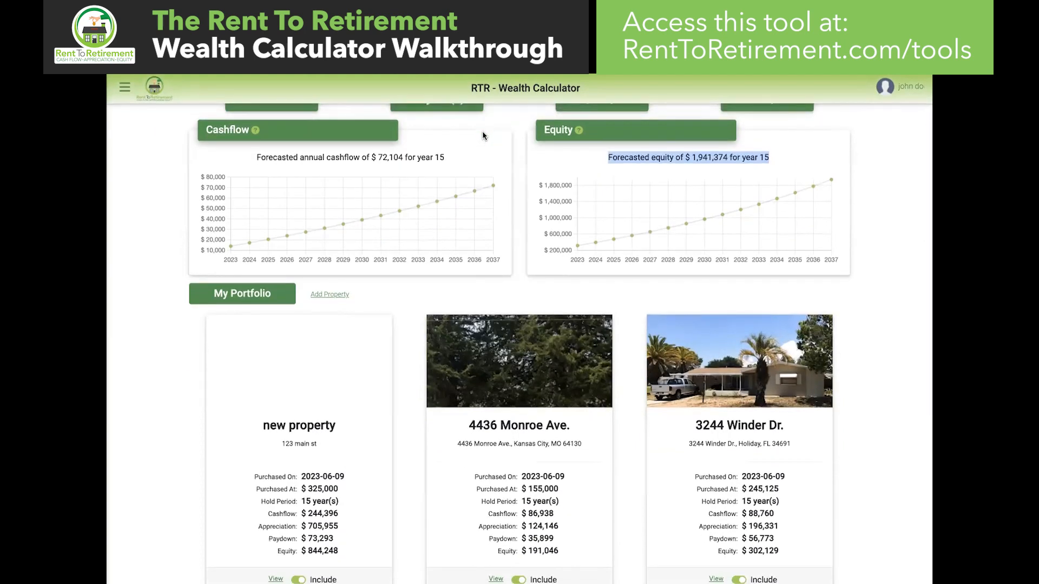
click(261, 297)
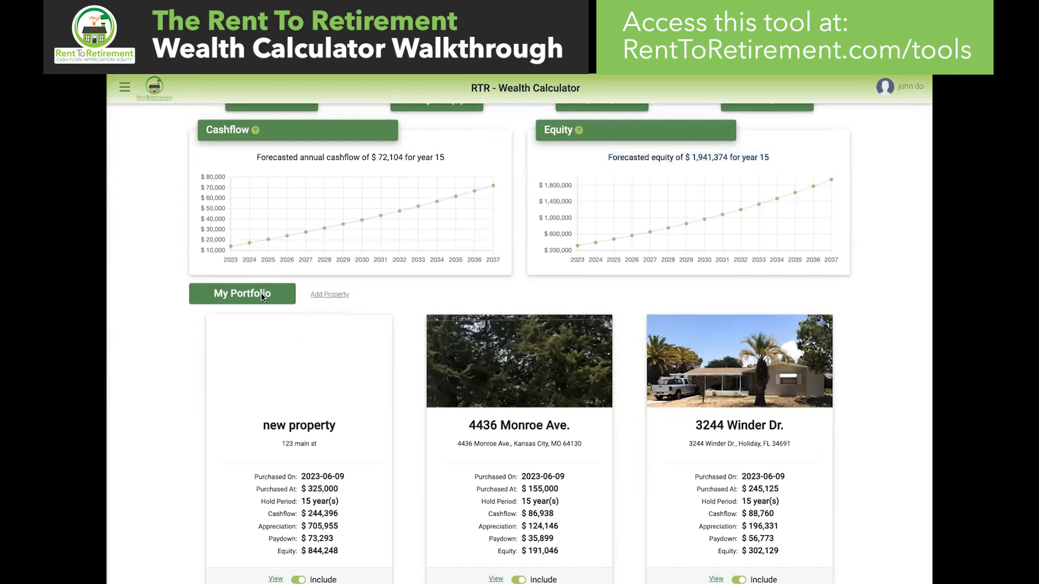
scroll(413, 429, down, 4)
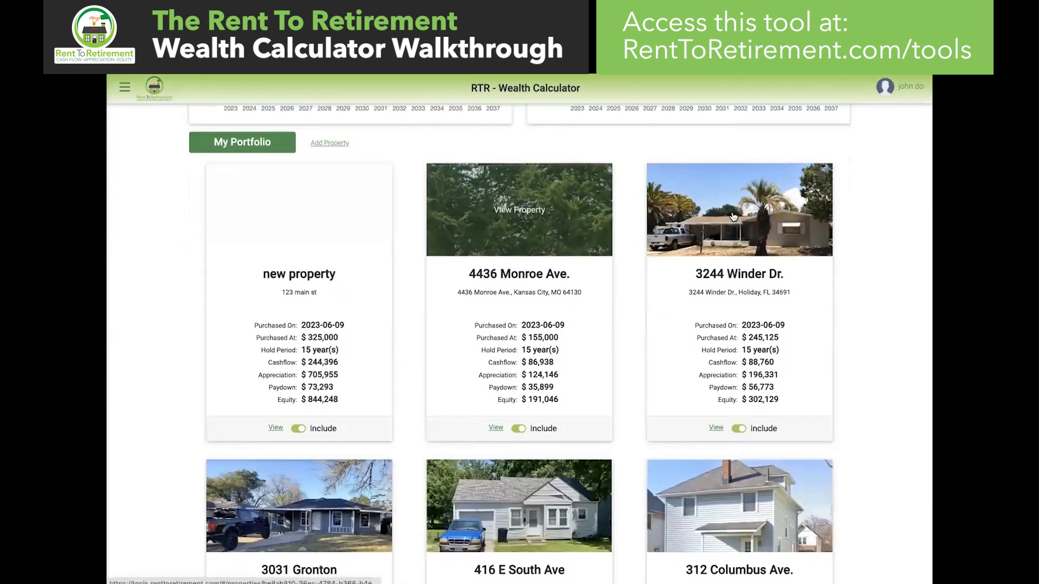
- View the details of the Holiday, FL property, look into its edit form without changing anything, and return to the portfolio overview
click(736, 215)
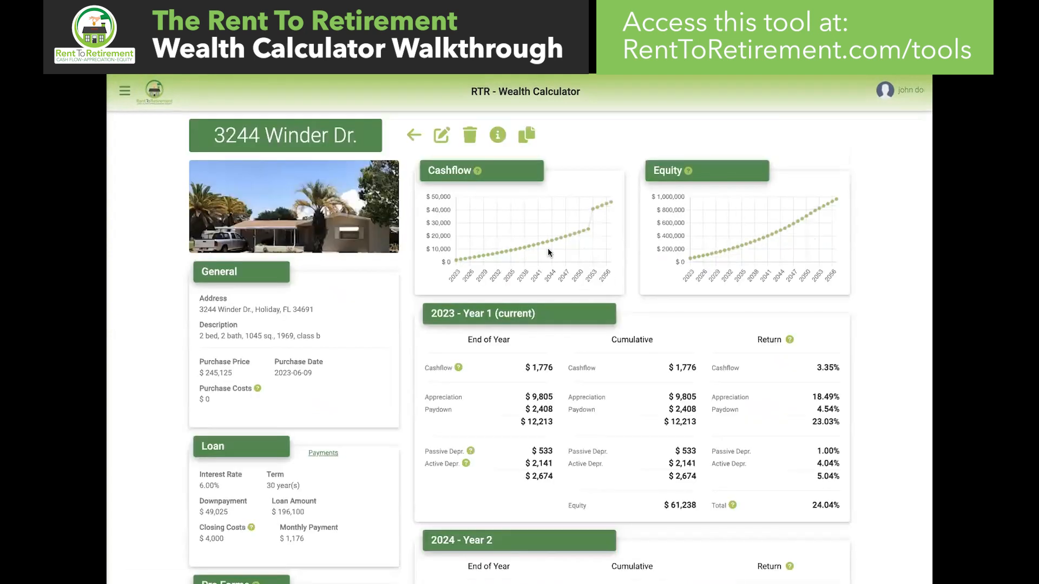
click(441, 134)
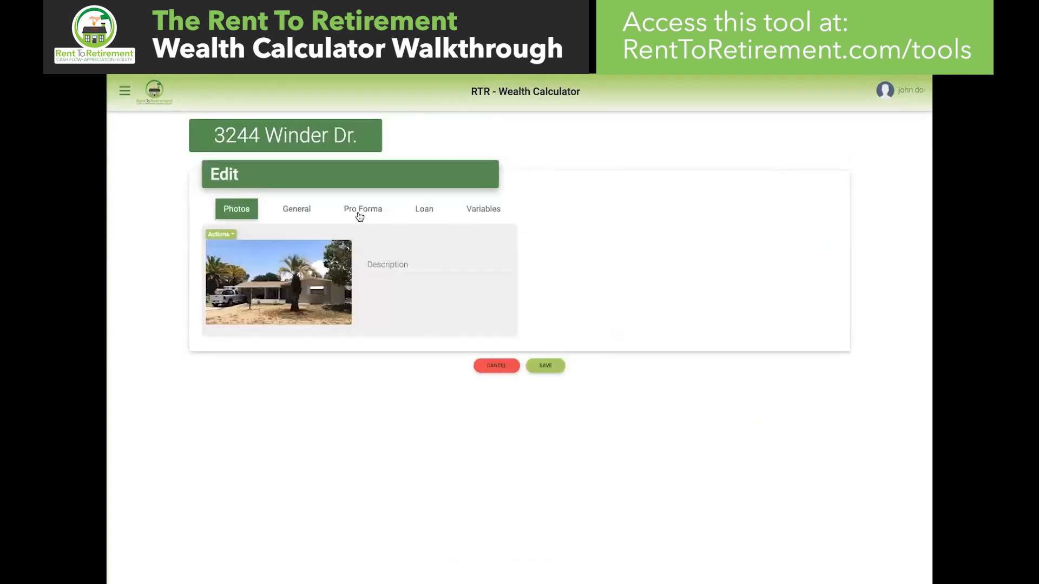
click(513, 369)
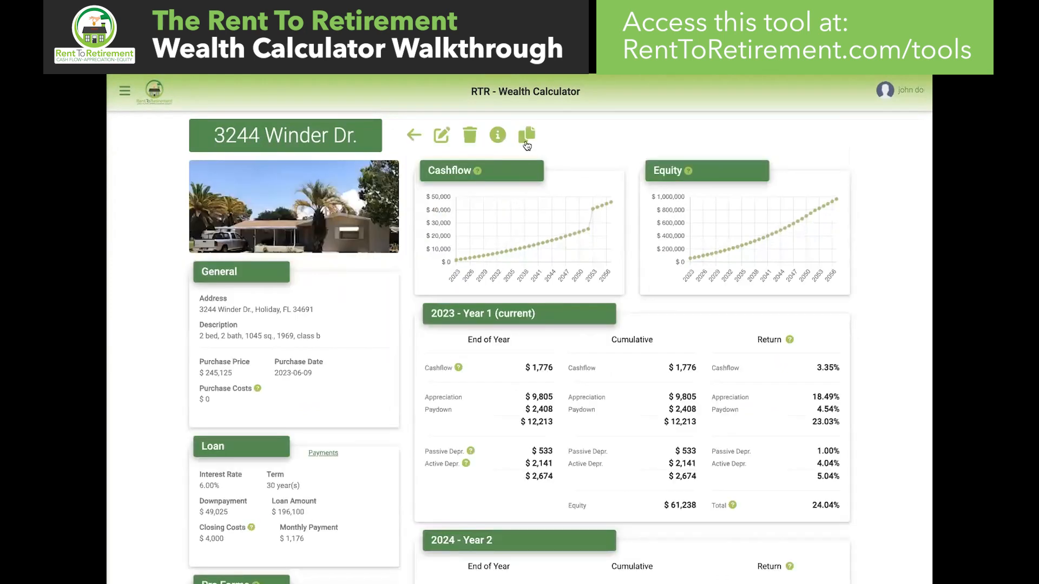
click(409, 137)
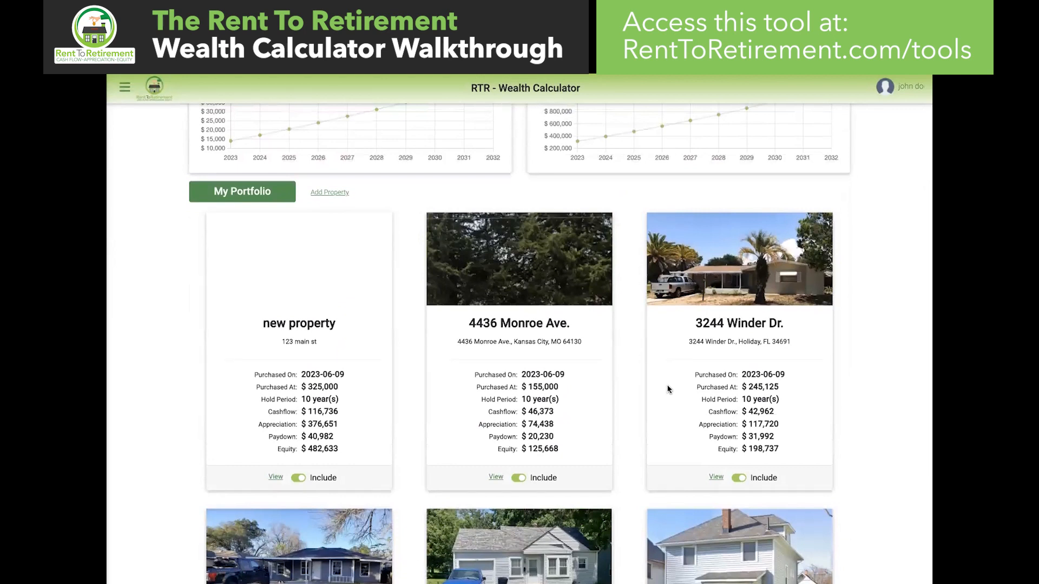
- Exclude the Kansas City, MO property from the portfolio and check the cashflow and equity forecasts for year 10
scroll(655, 314, down, 1)
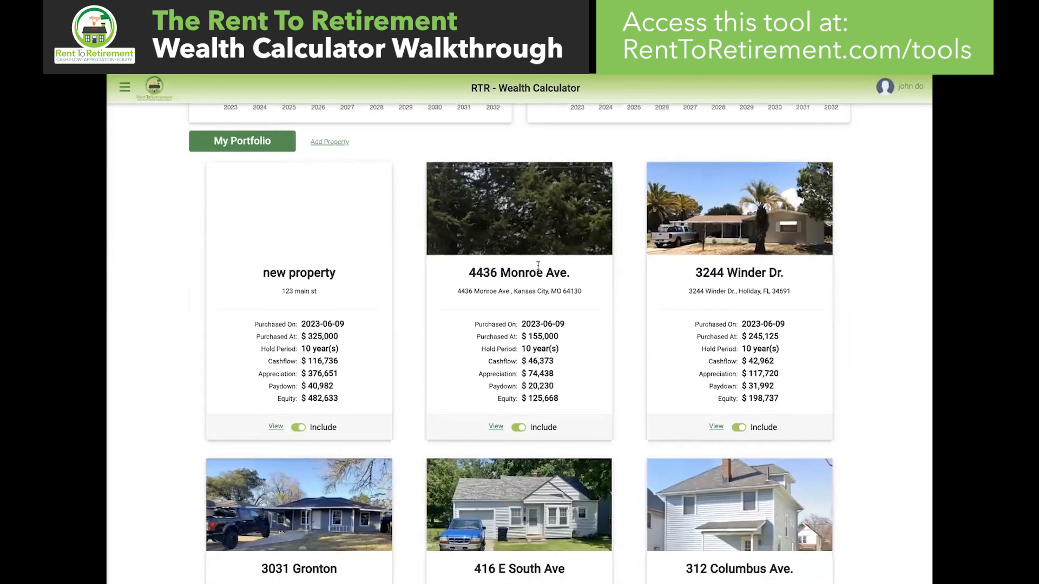
scroll(538, 265, up, 1)
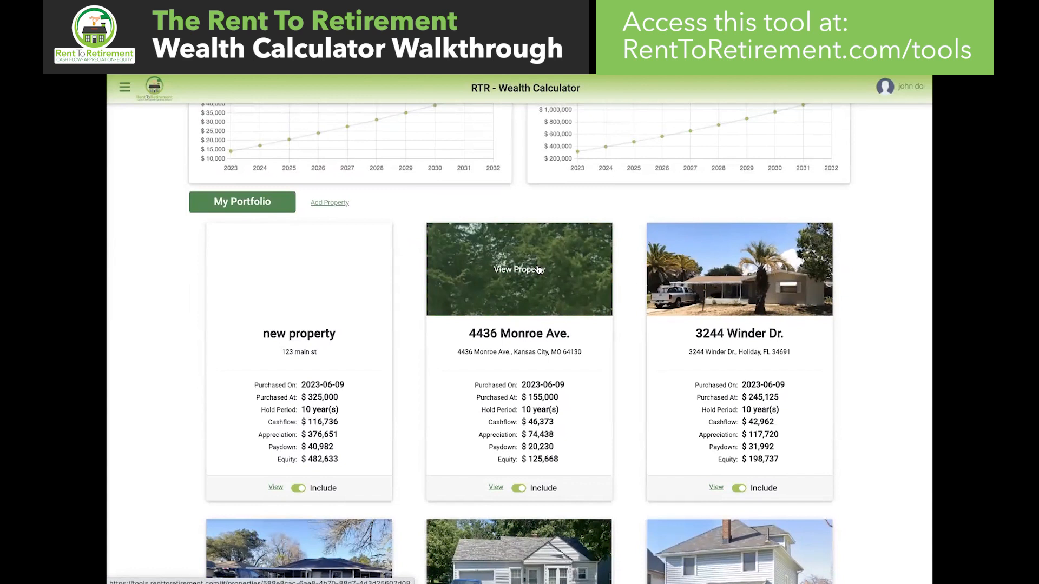
scroll(565, 317, down, 1)
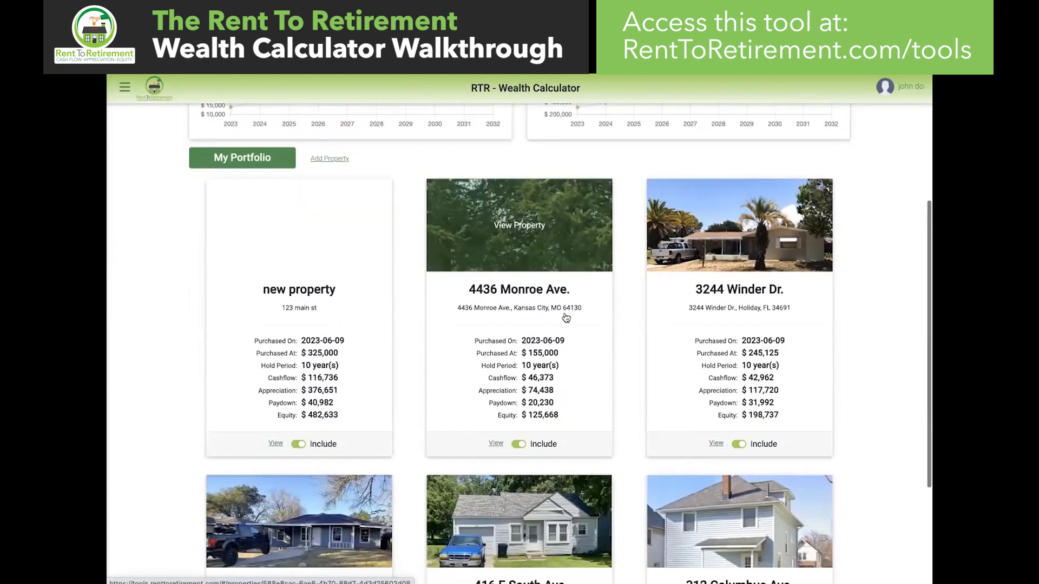
scroll(517, 435, down, 1)
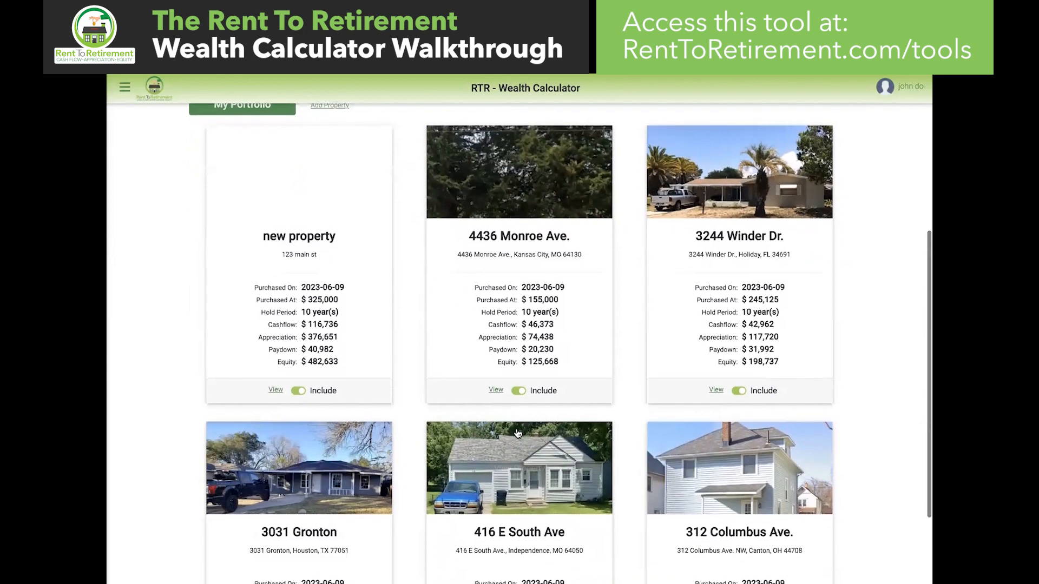
click(519, 391)
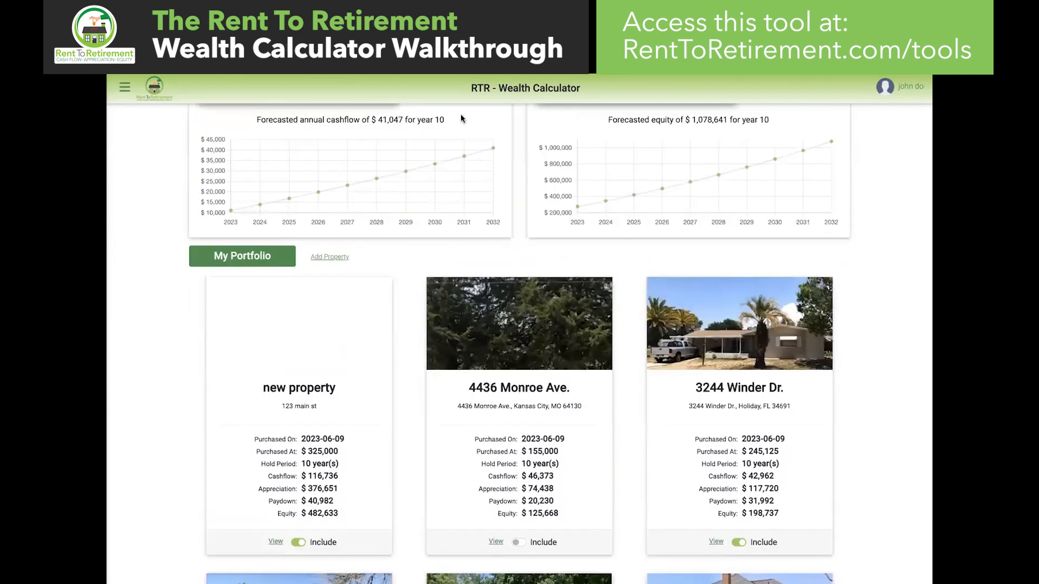
mouse_move(536, 304)
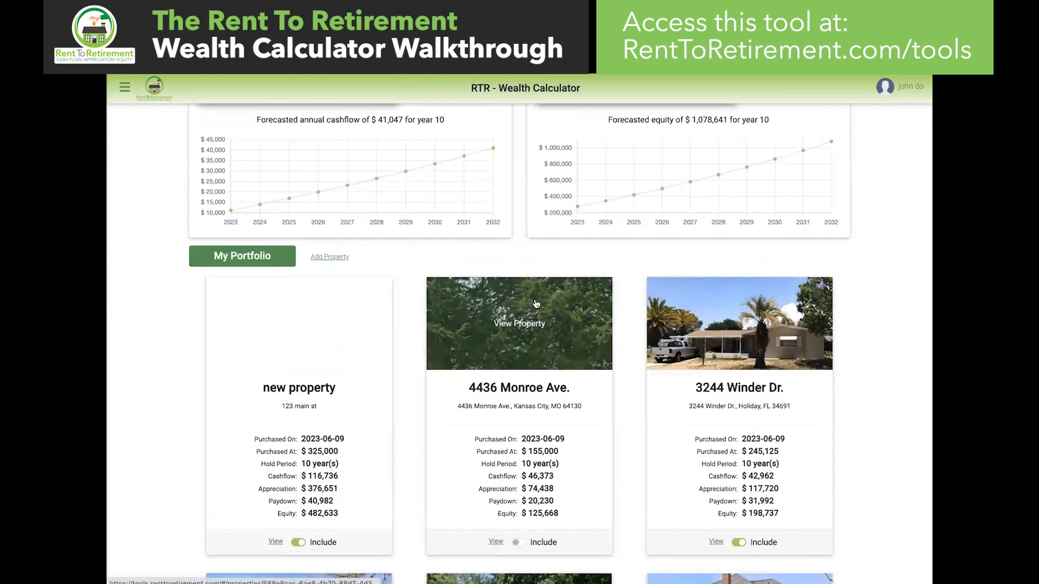
- Include the Kansas City, MO property in the portfolio again and review the property cards and portfolio forecasts
scroll(536, 305, down, 3)
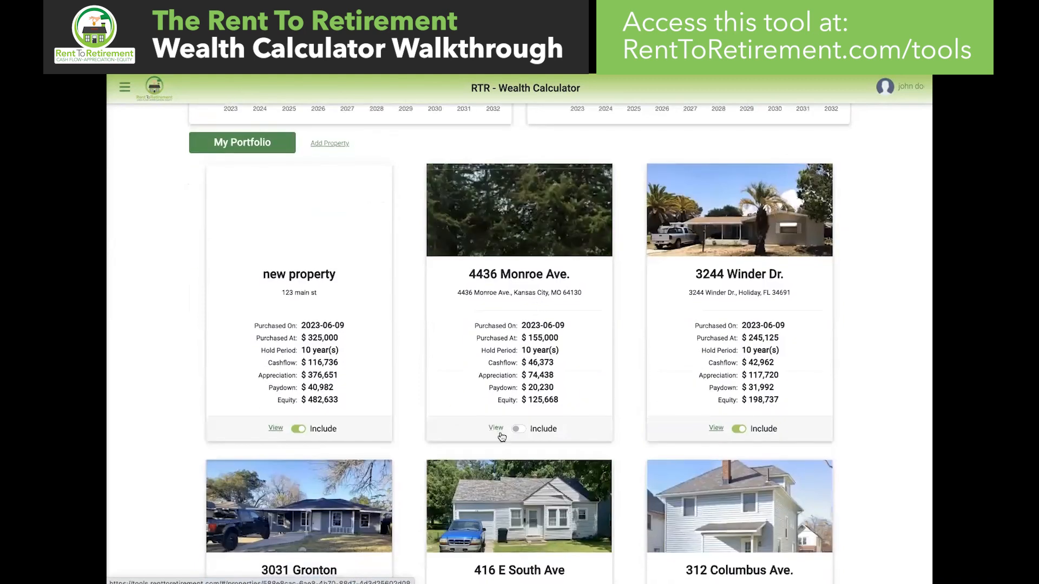
click(517, 429)
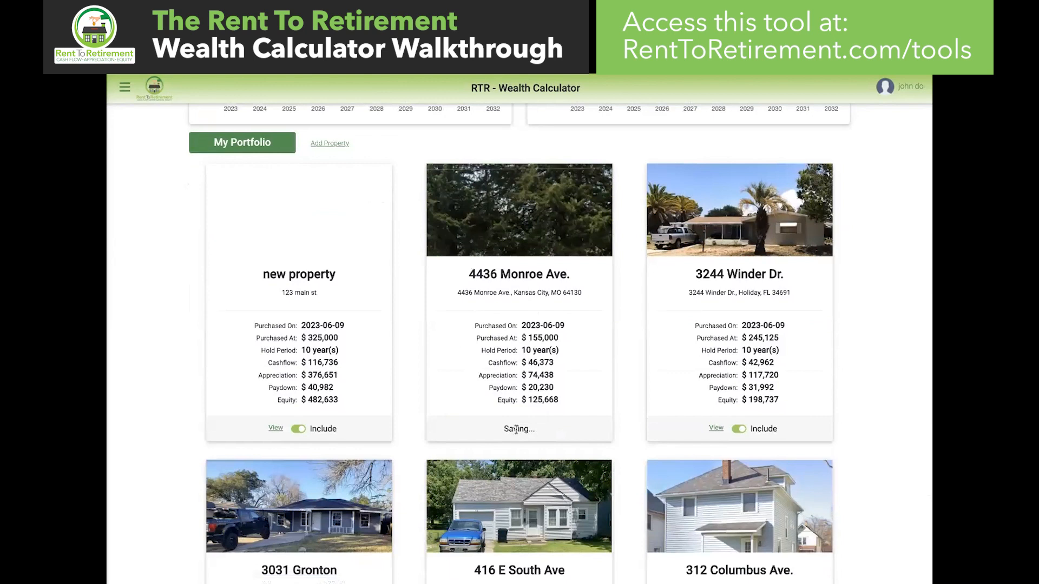
scroll(433, 327, down, 3)
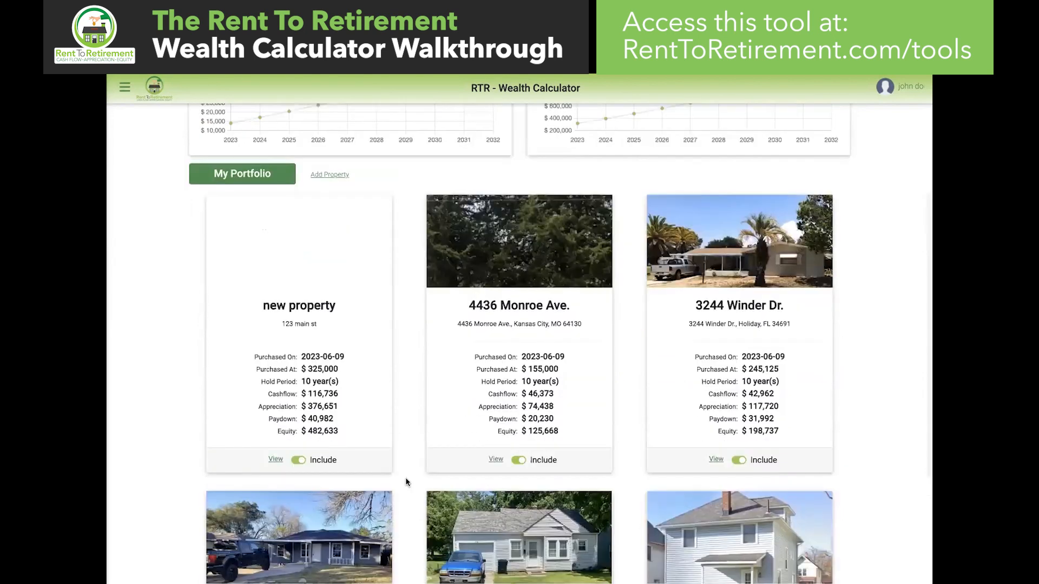
scroll(484, 479, down, 3)
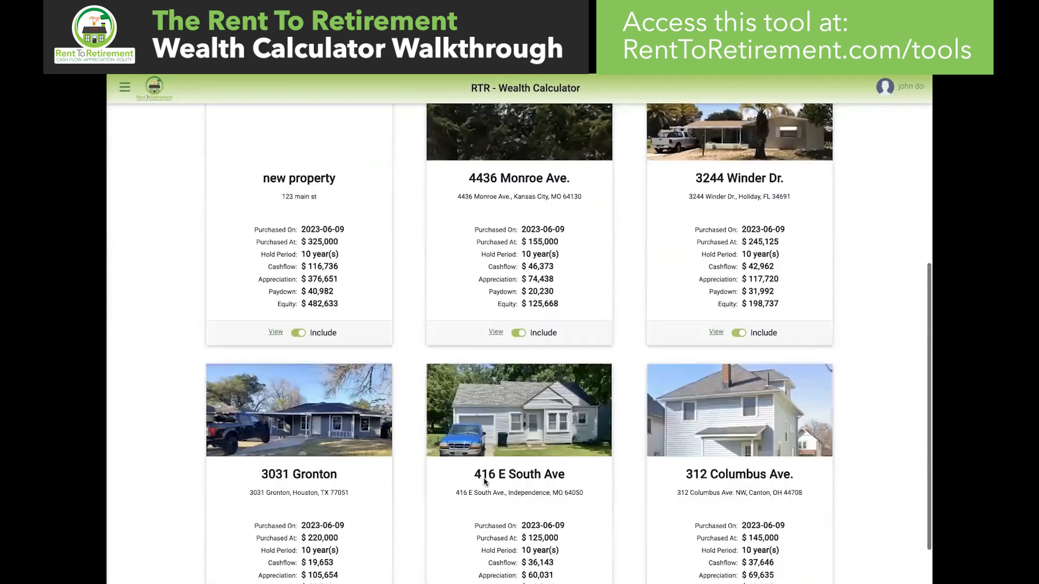
scroll(483, 477, up, 3)
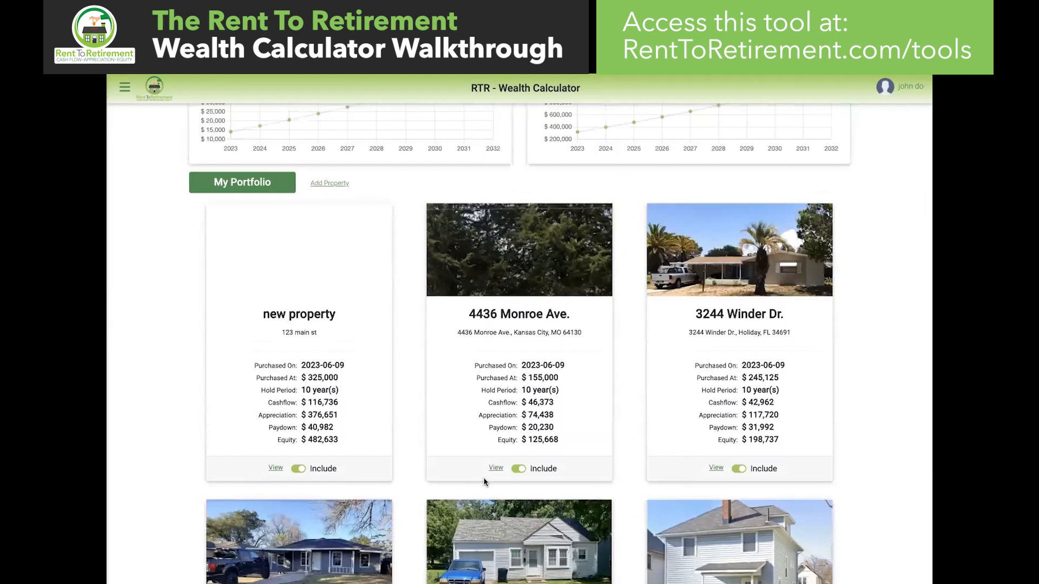
scroll(325, 335, up, 1)
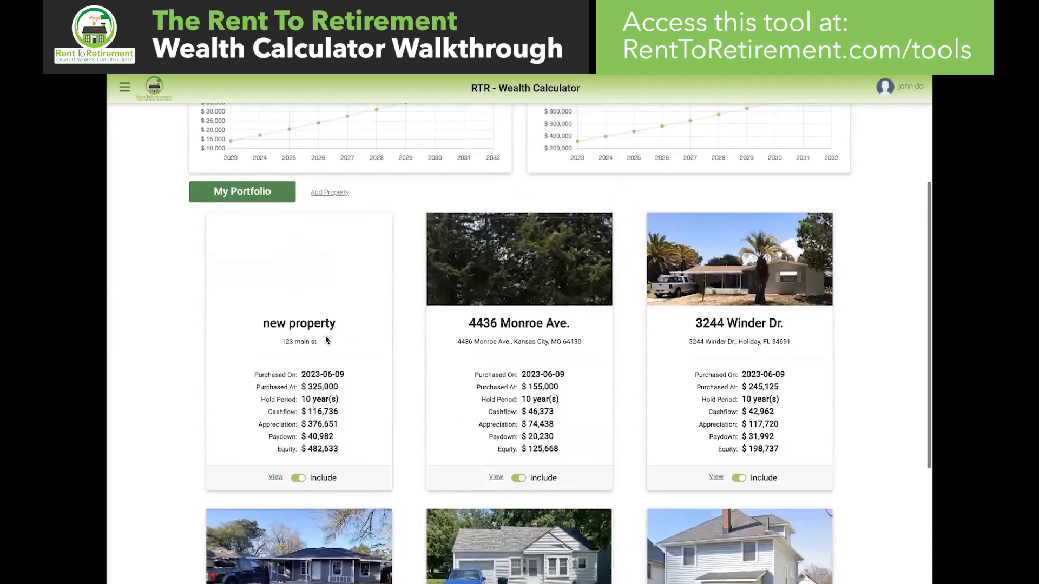
scroll(467, 380, up, 5)
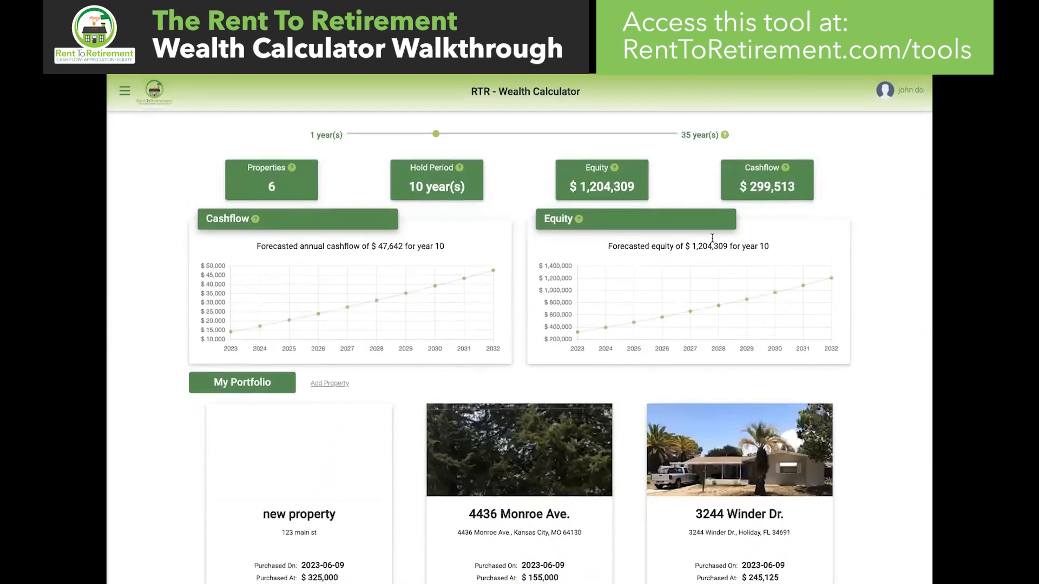